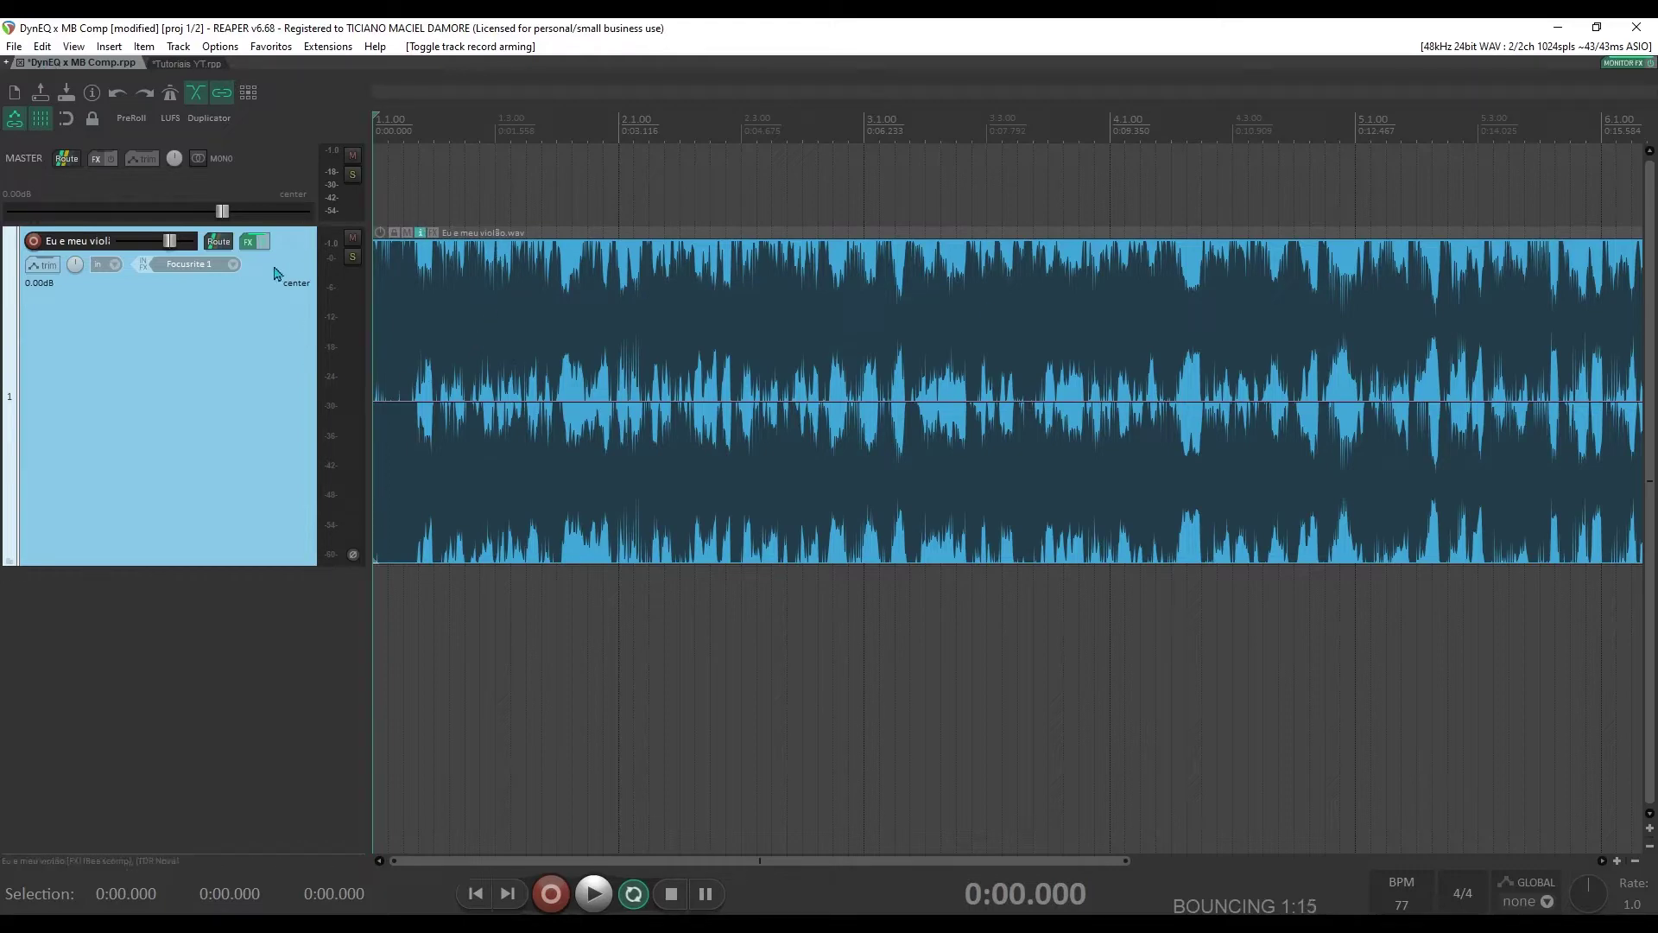
# - Open track 1's effects chain in the middle of the project view and enable the ReaXcomp plug-in
pyautogui.click(248, 242)
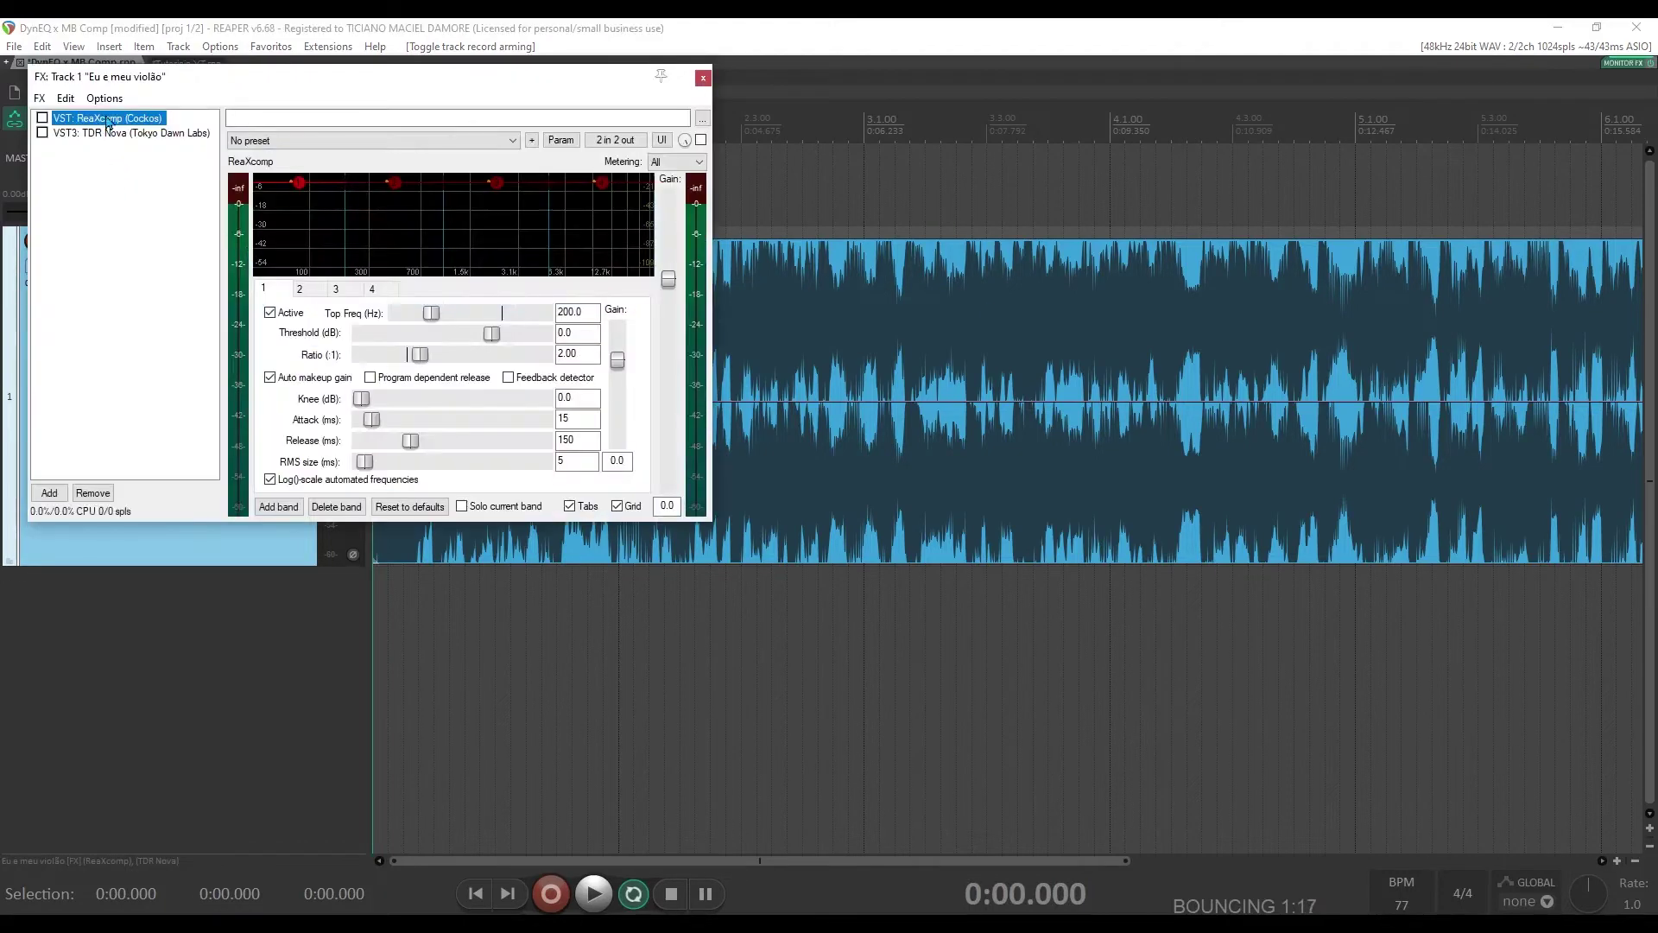
pyautogui.moveTo(207, 79); pyautogui.dragTo(578, 209)
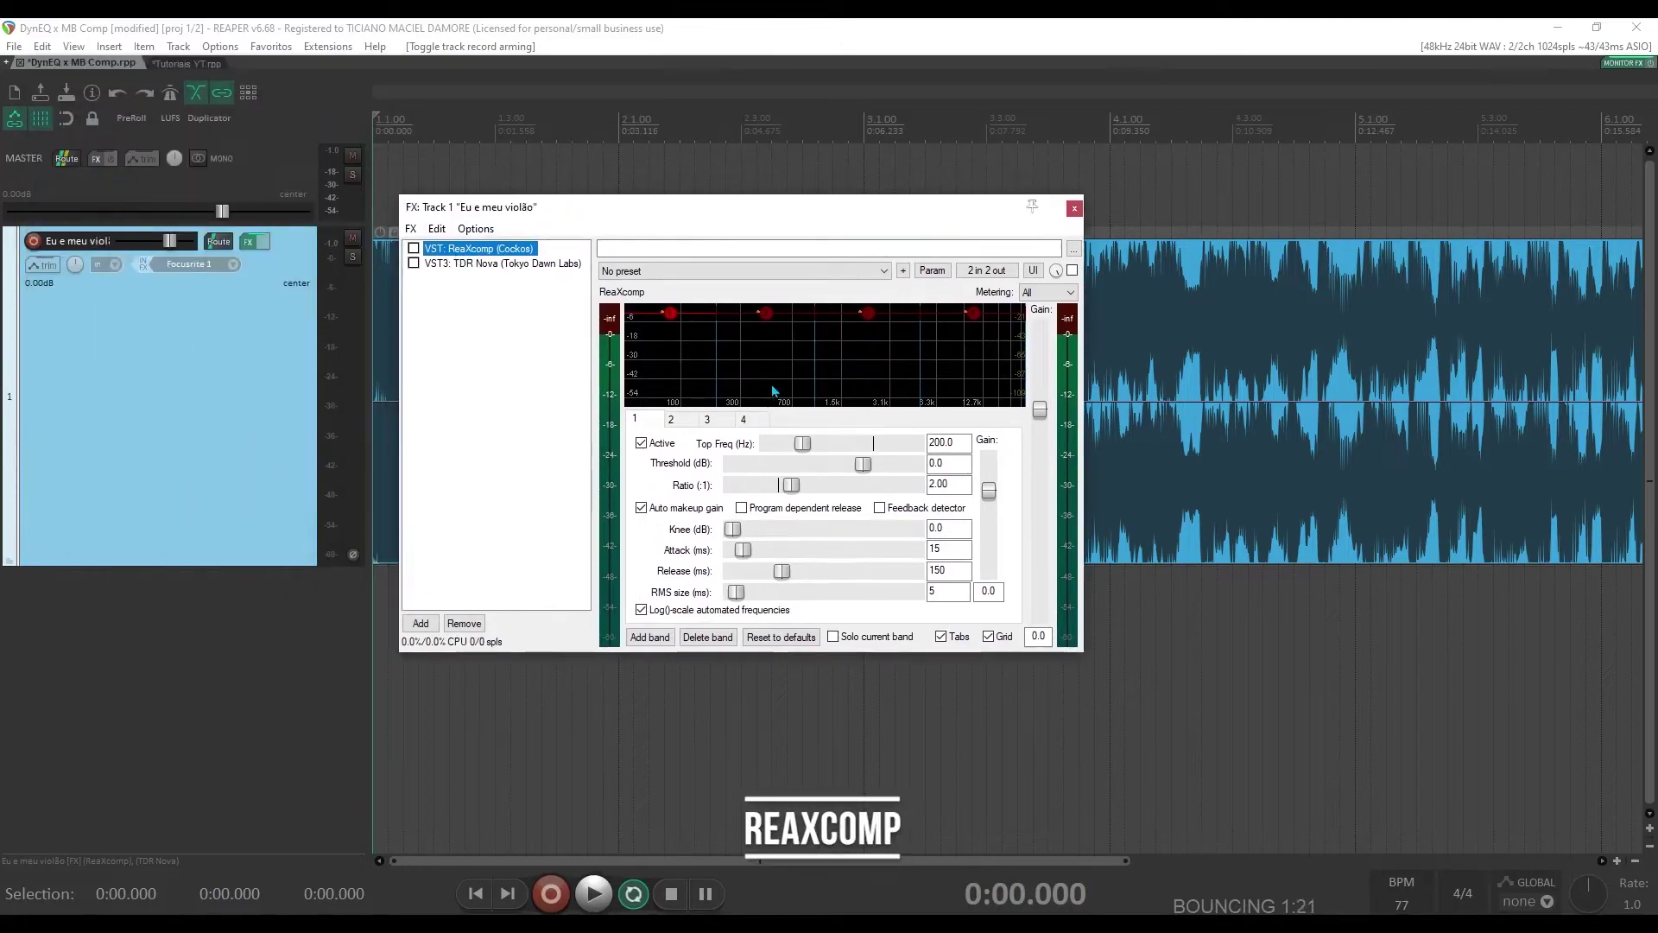
pyautogui.click(414, 249)
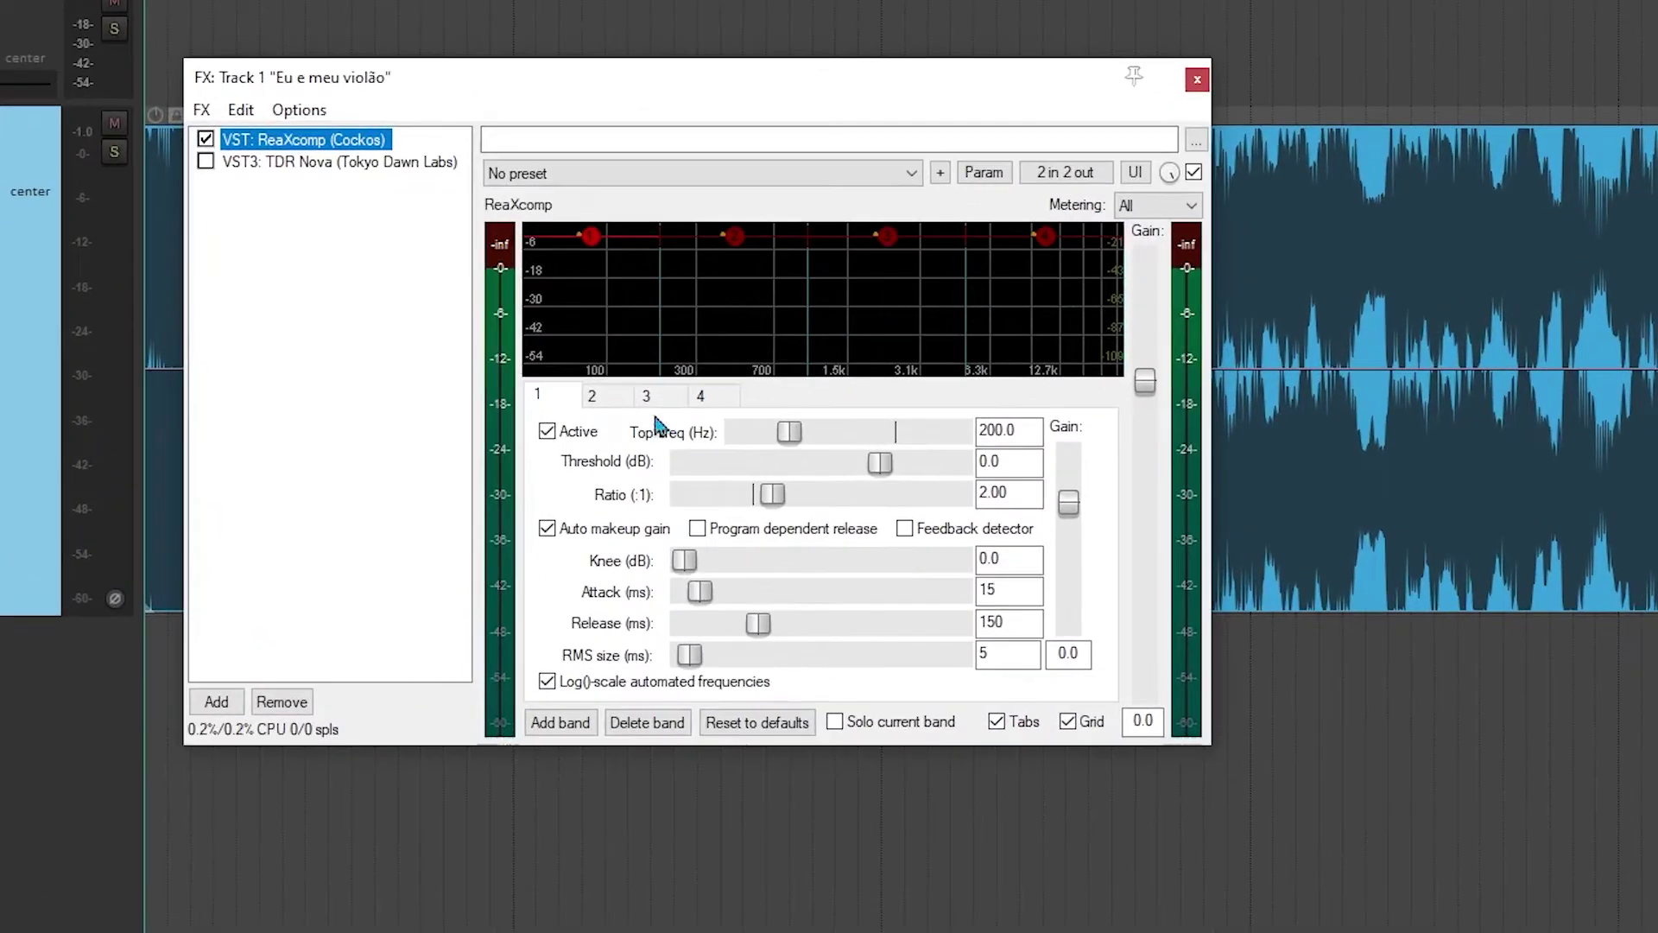
# - Examine the settings of ReaXcomp's four frequency bands and return to band 1
pyautogui.click(610, 402)
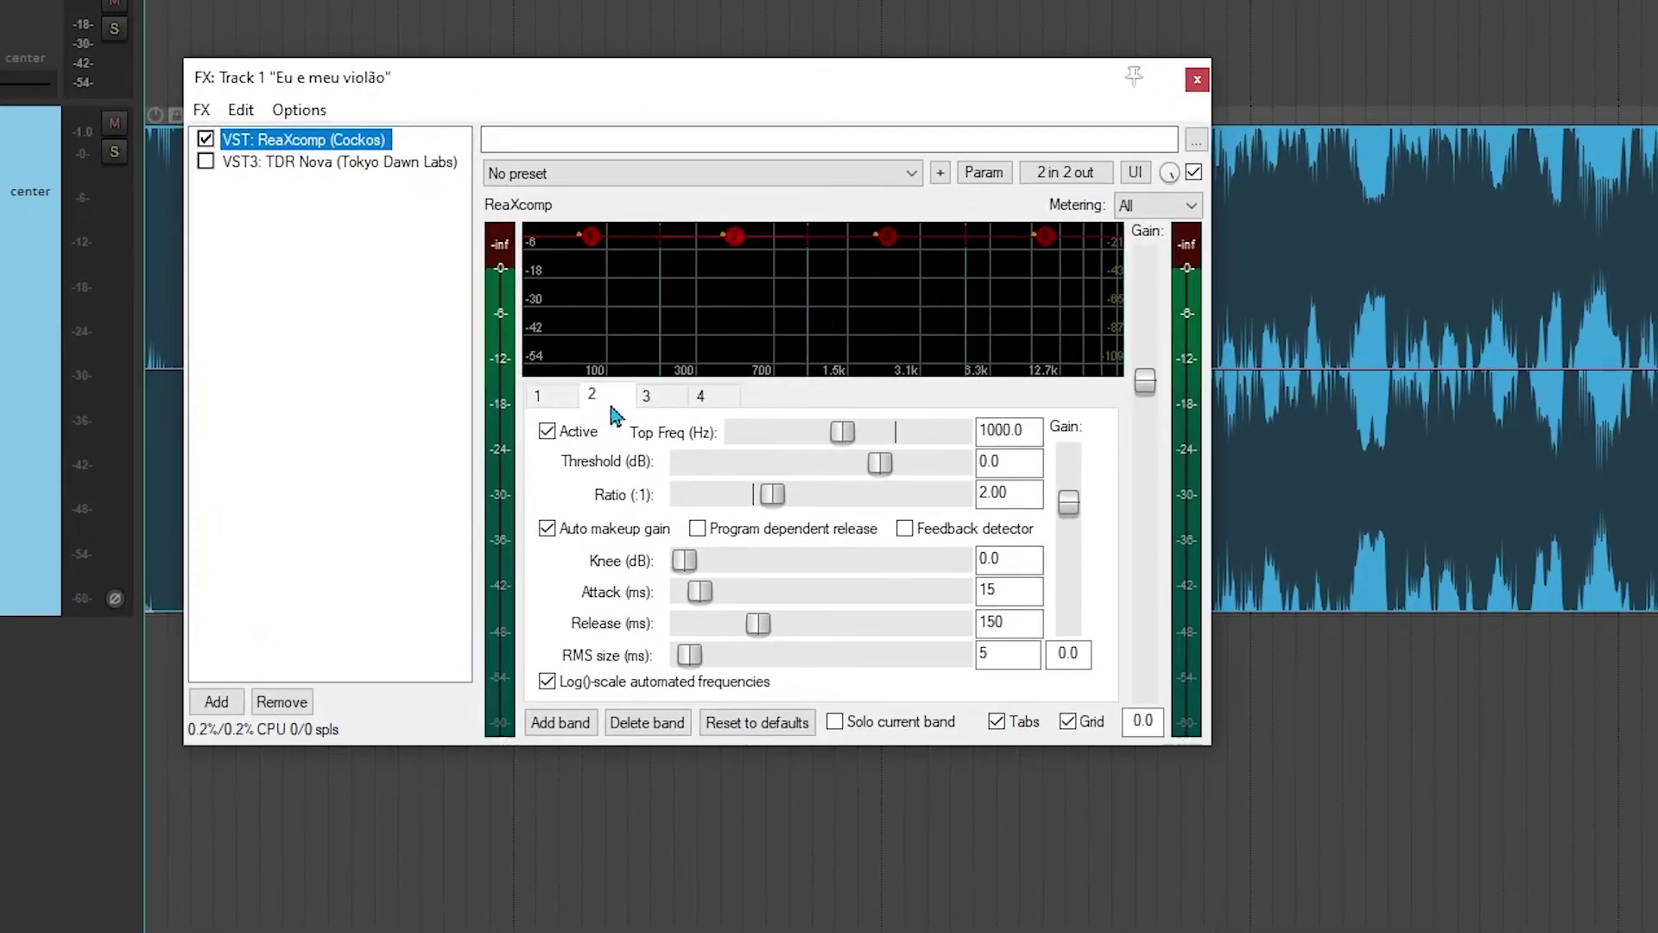
pyautogui.click(659, 403)
pyautogui.click(700, 404)
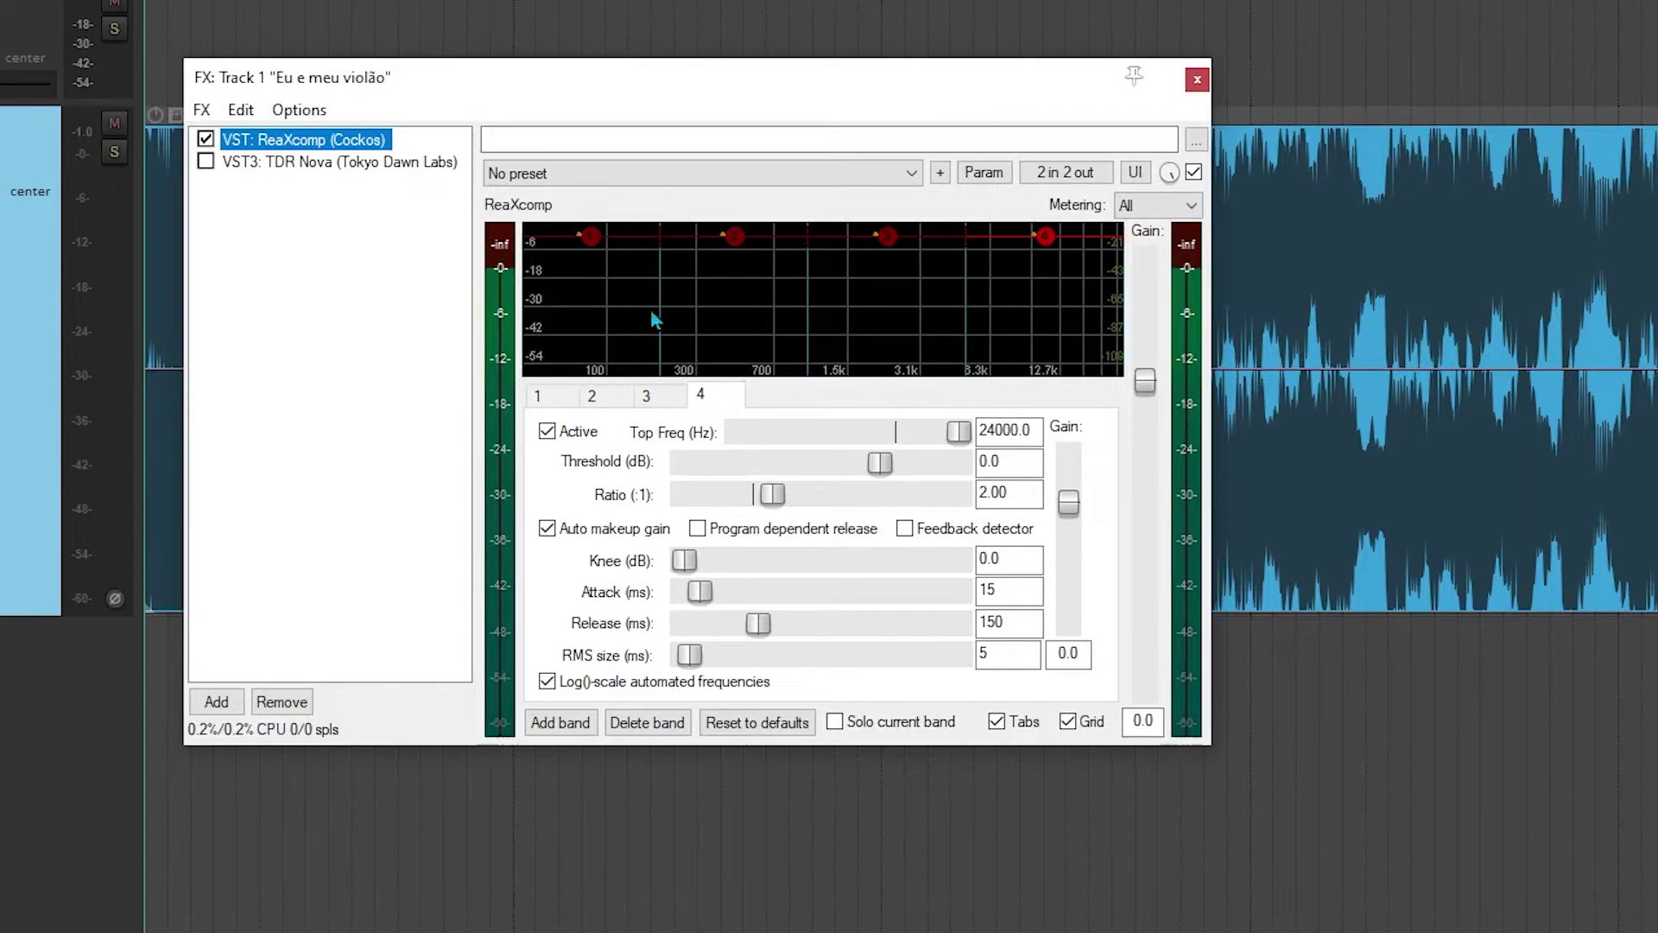
pyautogui.click(559, 397)
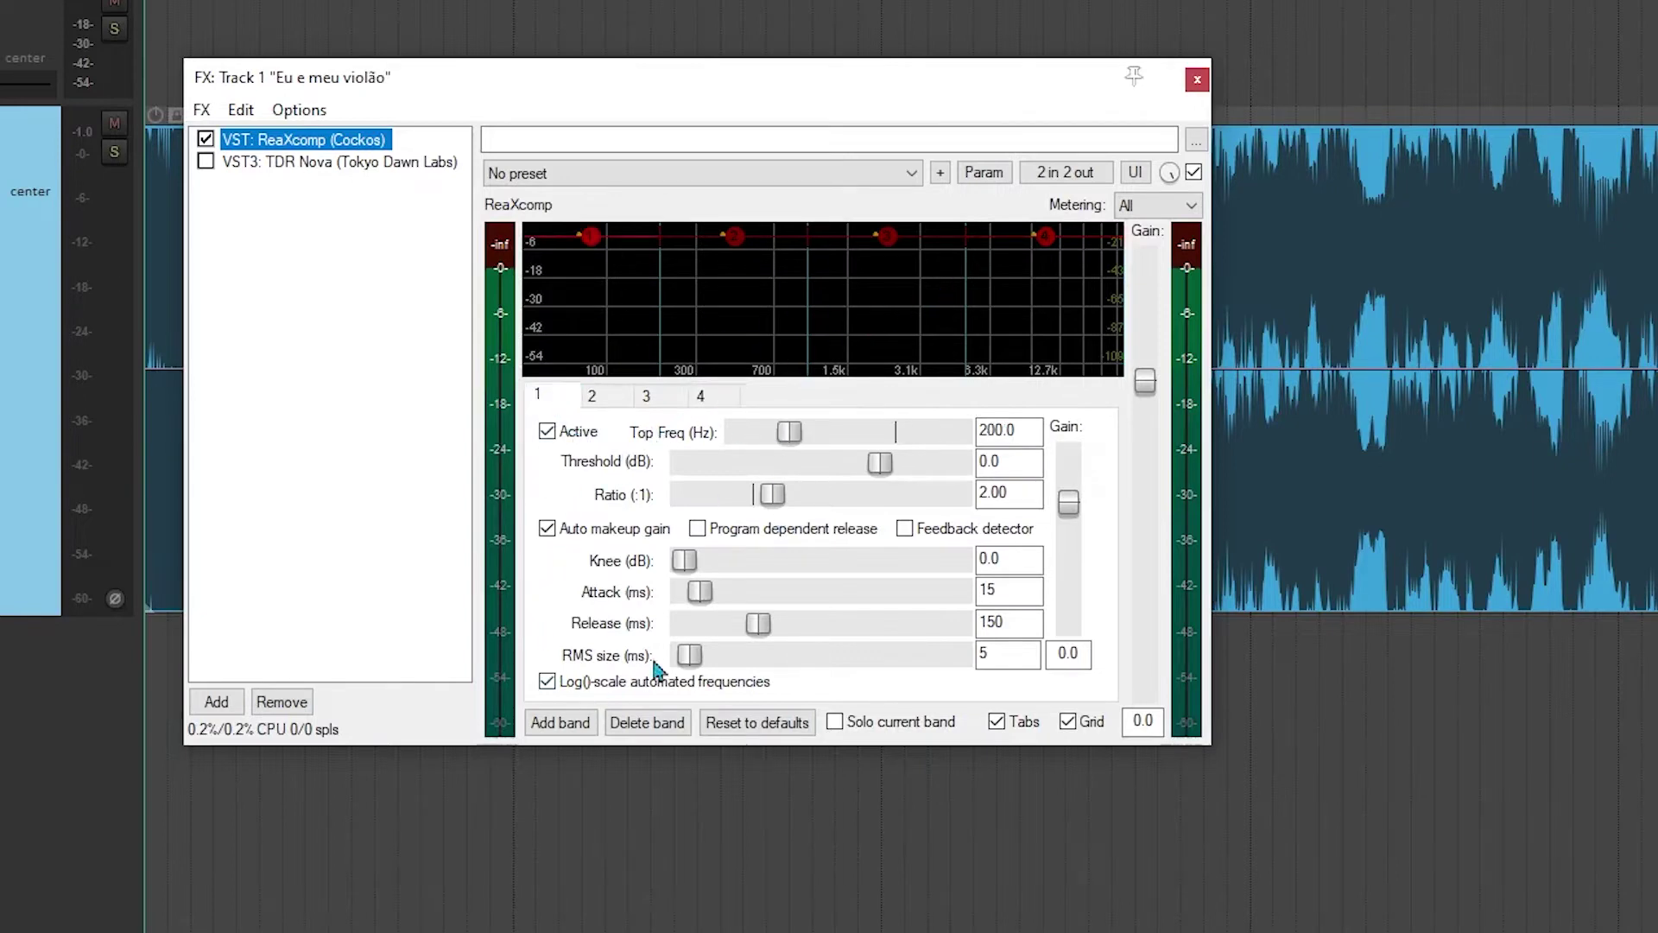
pyautogui.click(621, 399)
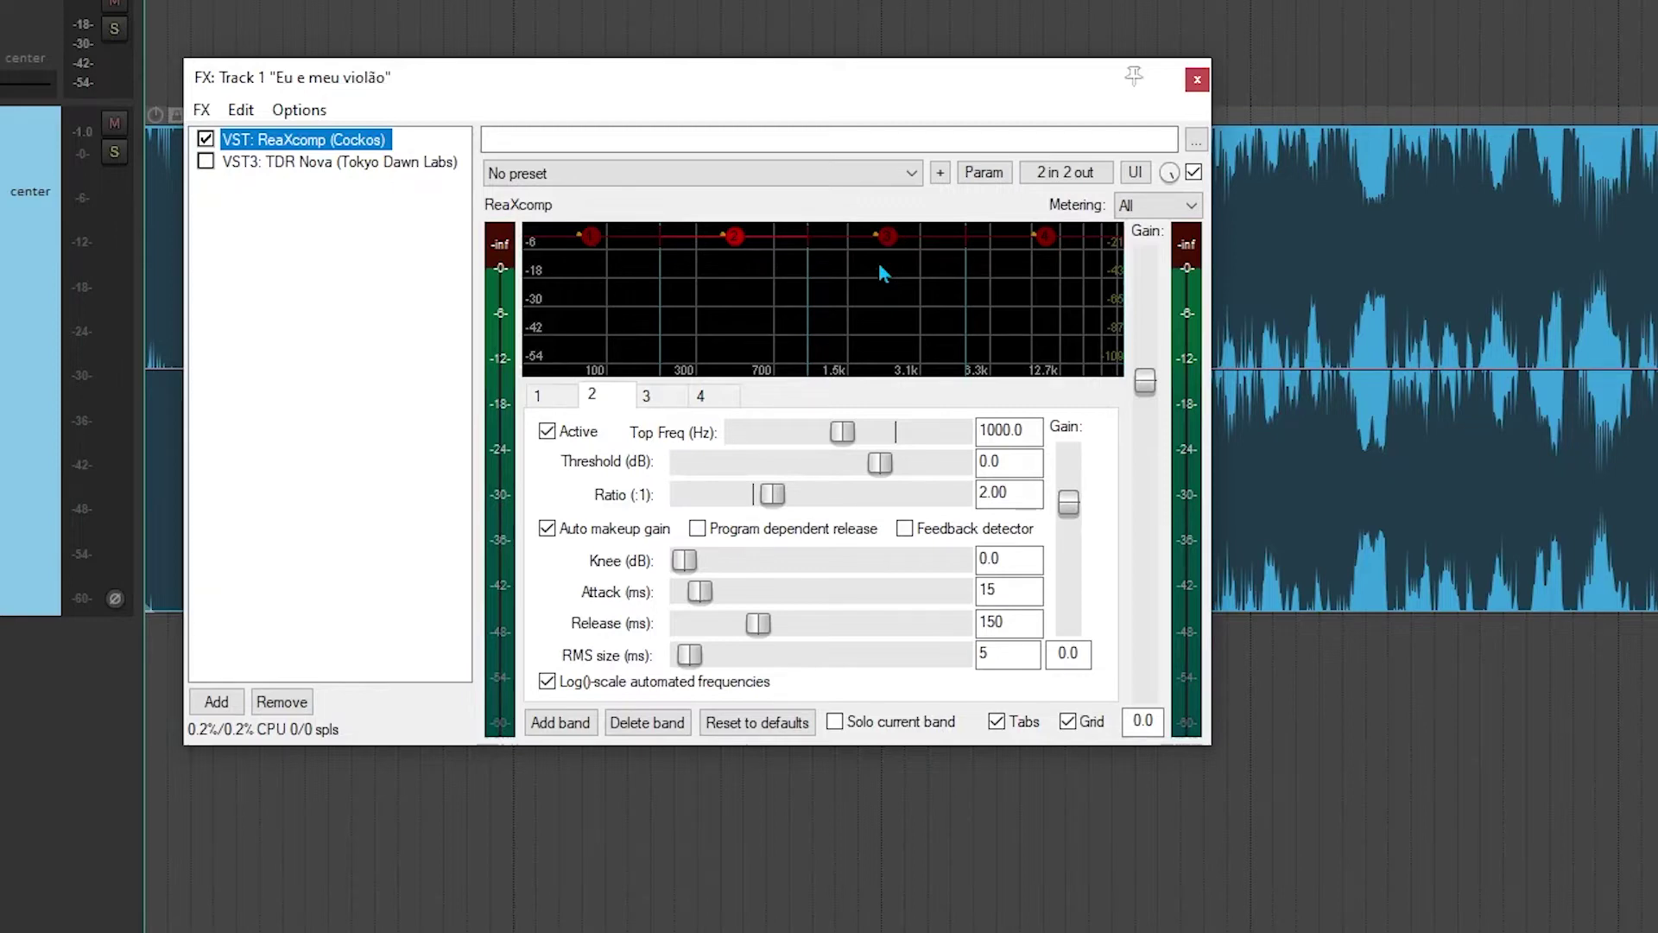
pyautogui.click(540, 396)
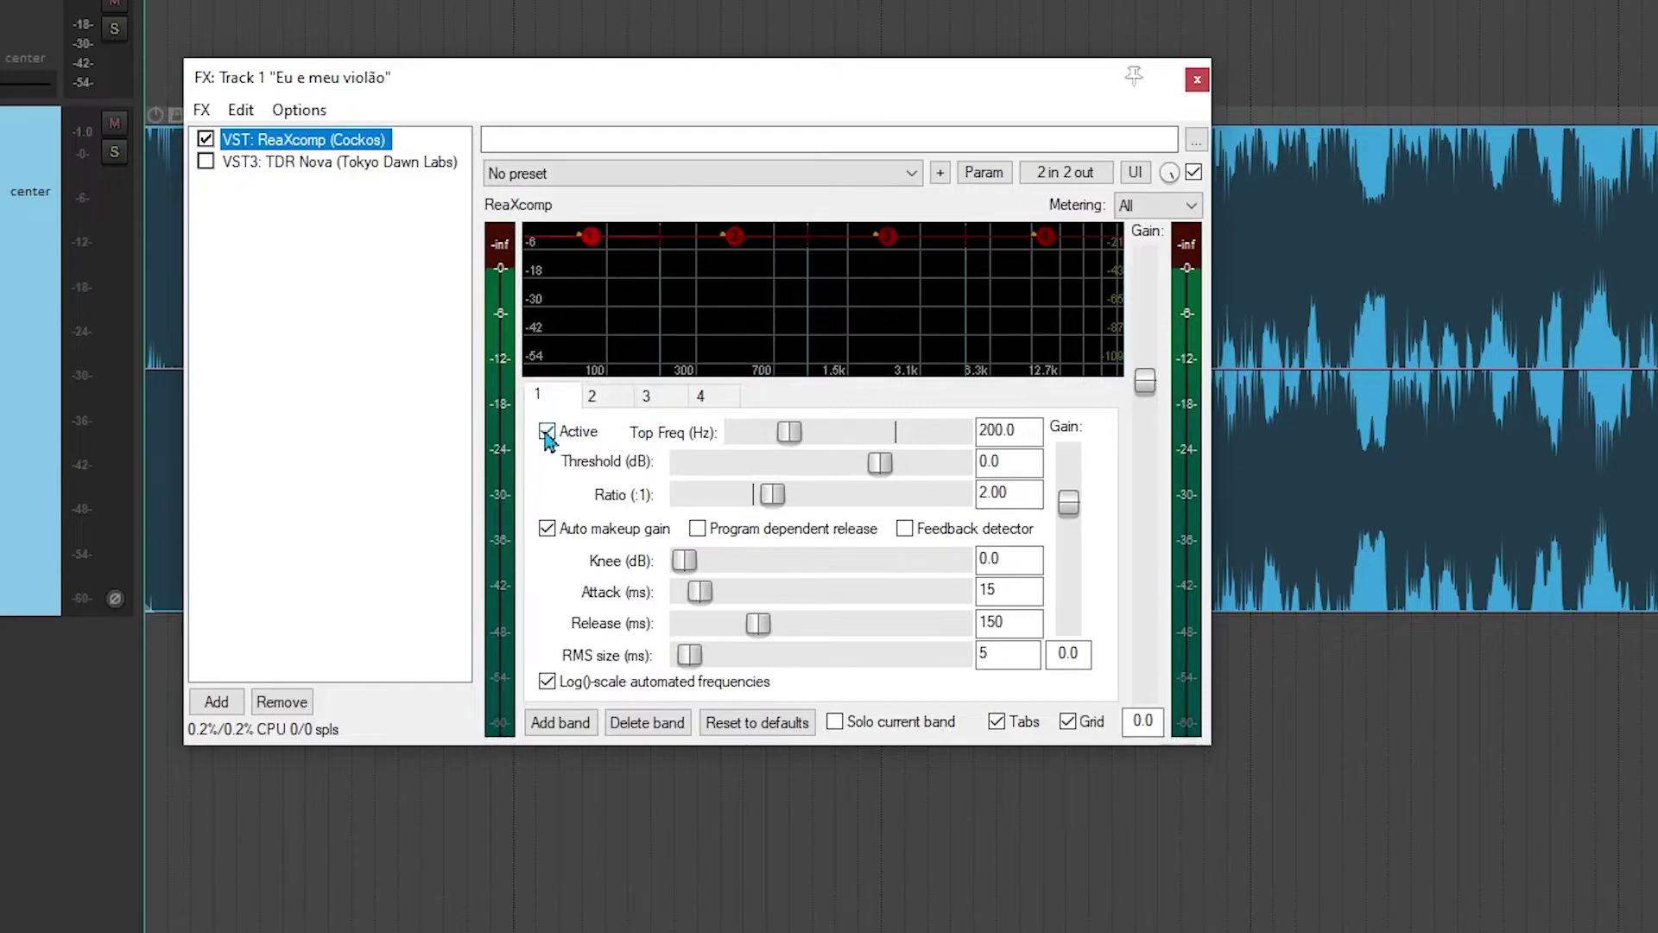
# - Turn off auto makeup gain for band 1, solo that band and start playback
pyautogui.click(545, 532)
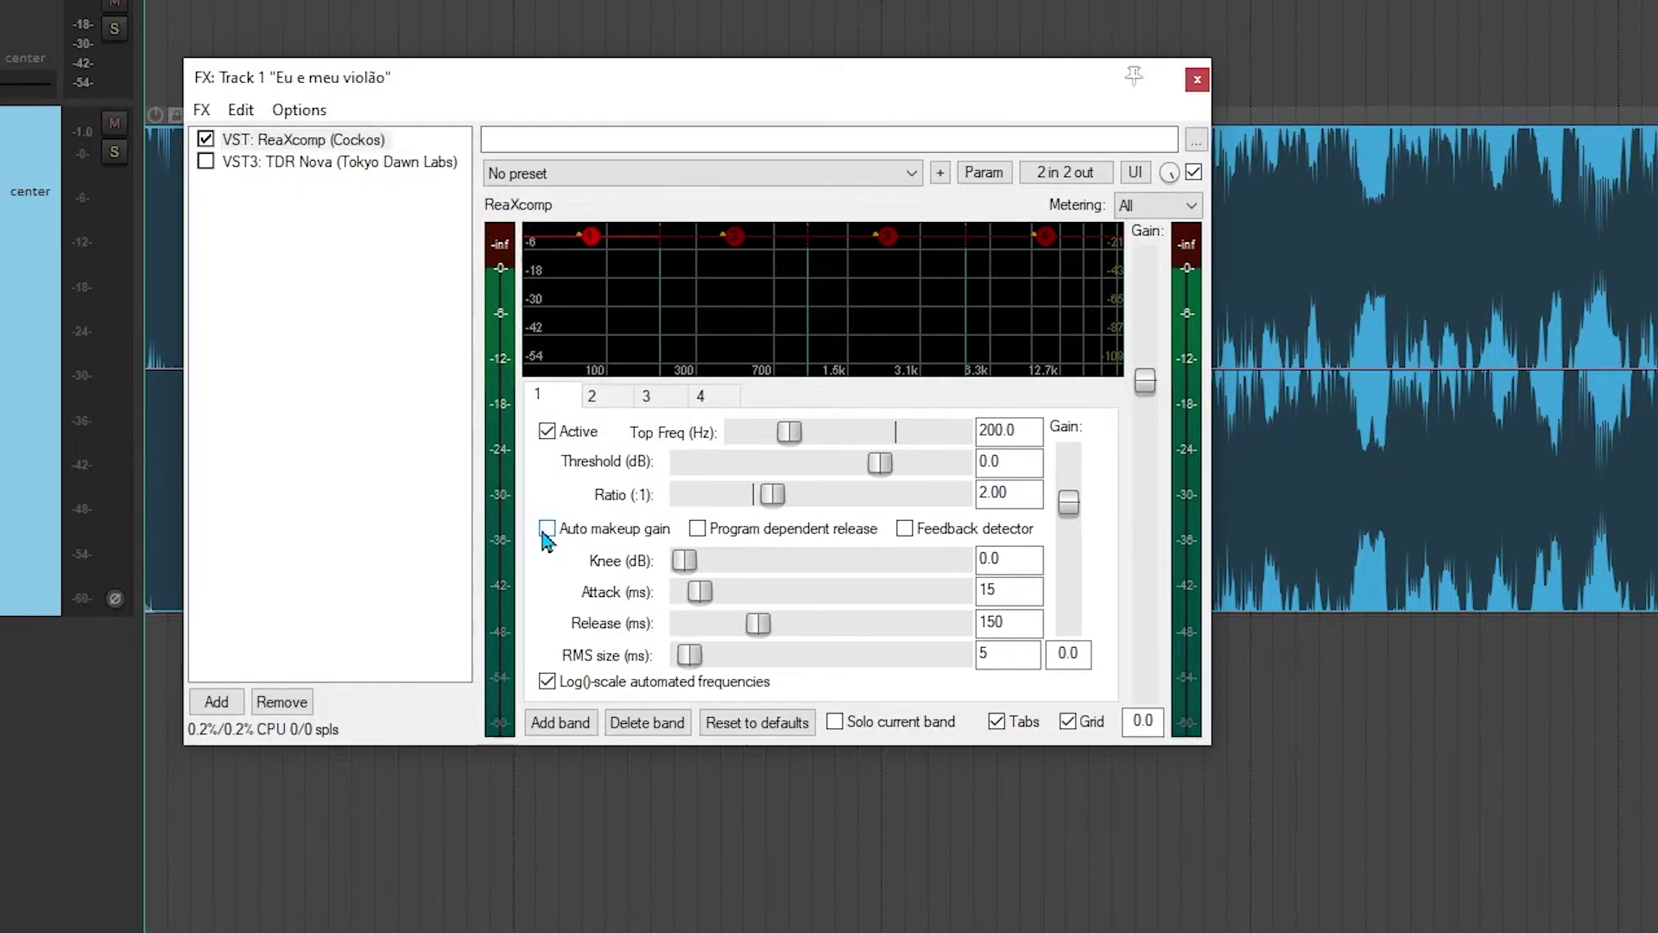
pyautogui.click(835, 723)
pyautogui.press('space')
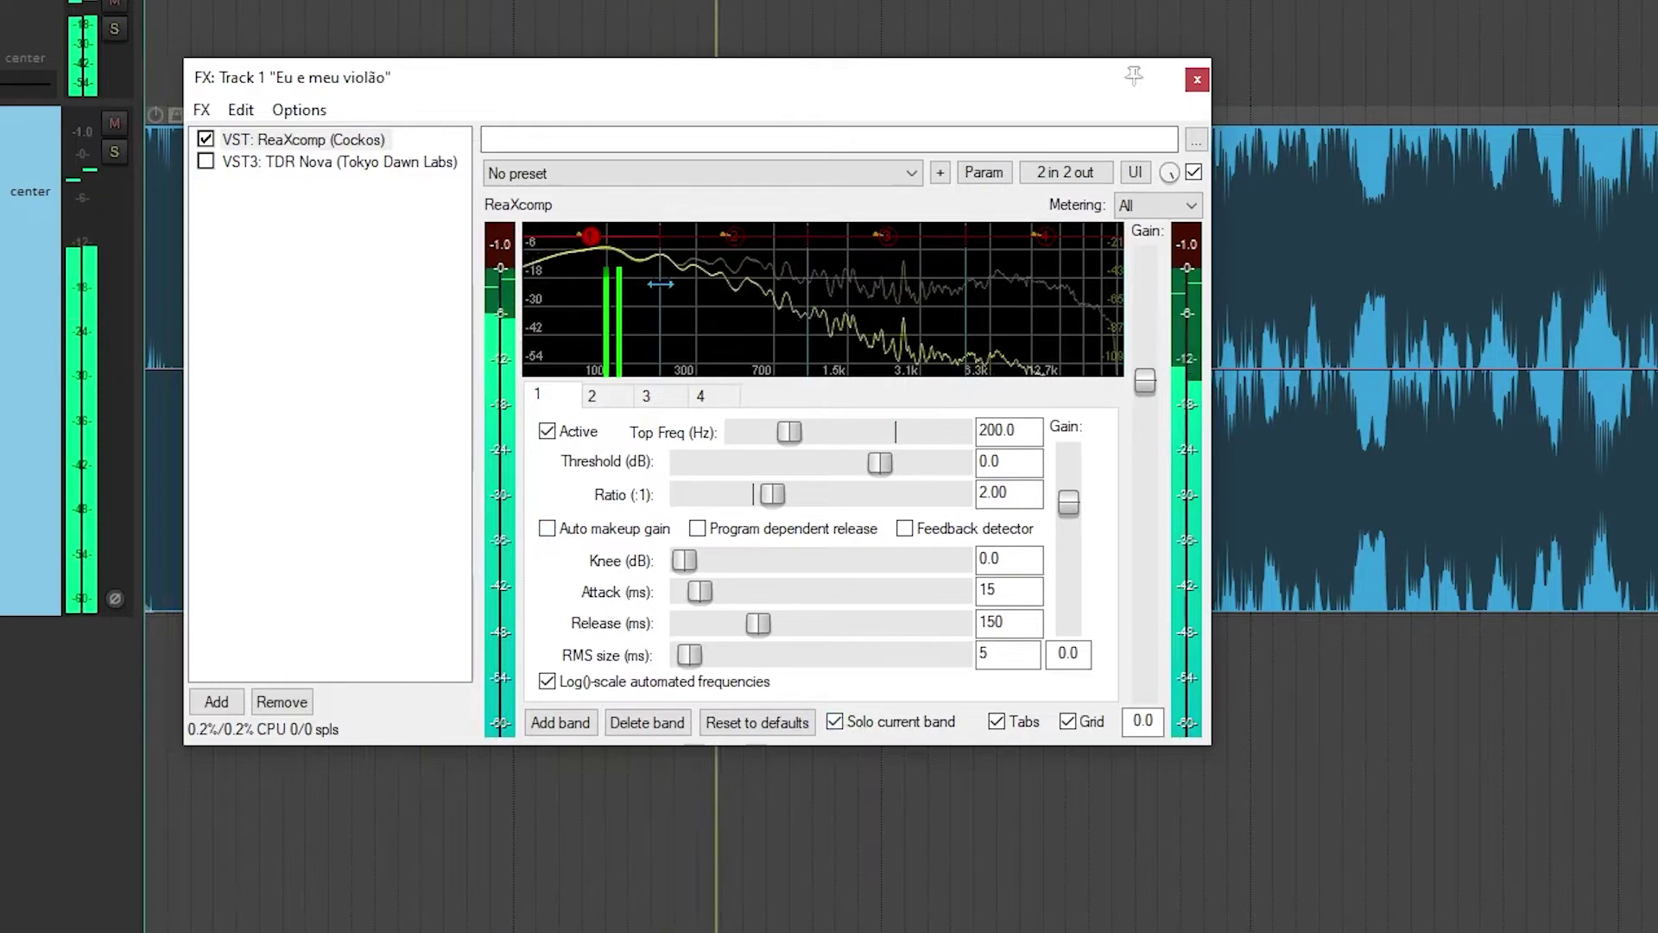
# - Set band 1's top frequency to about 183.3 Hz and its threshold to about -16.1 dB
pyautogui.moveTo(660, 283)
pyautogui.mouseDown()
pyautogui.moveTo(710, 294)
pyautogui.moveTo(656, 311)
pyautogui.mouseUp()
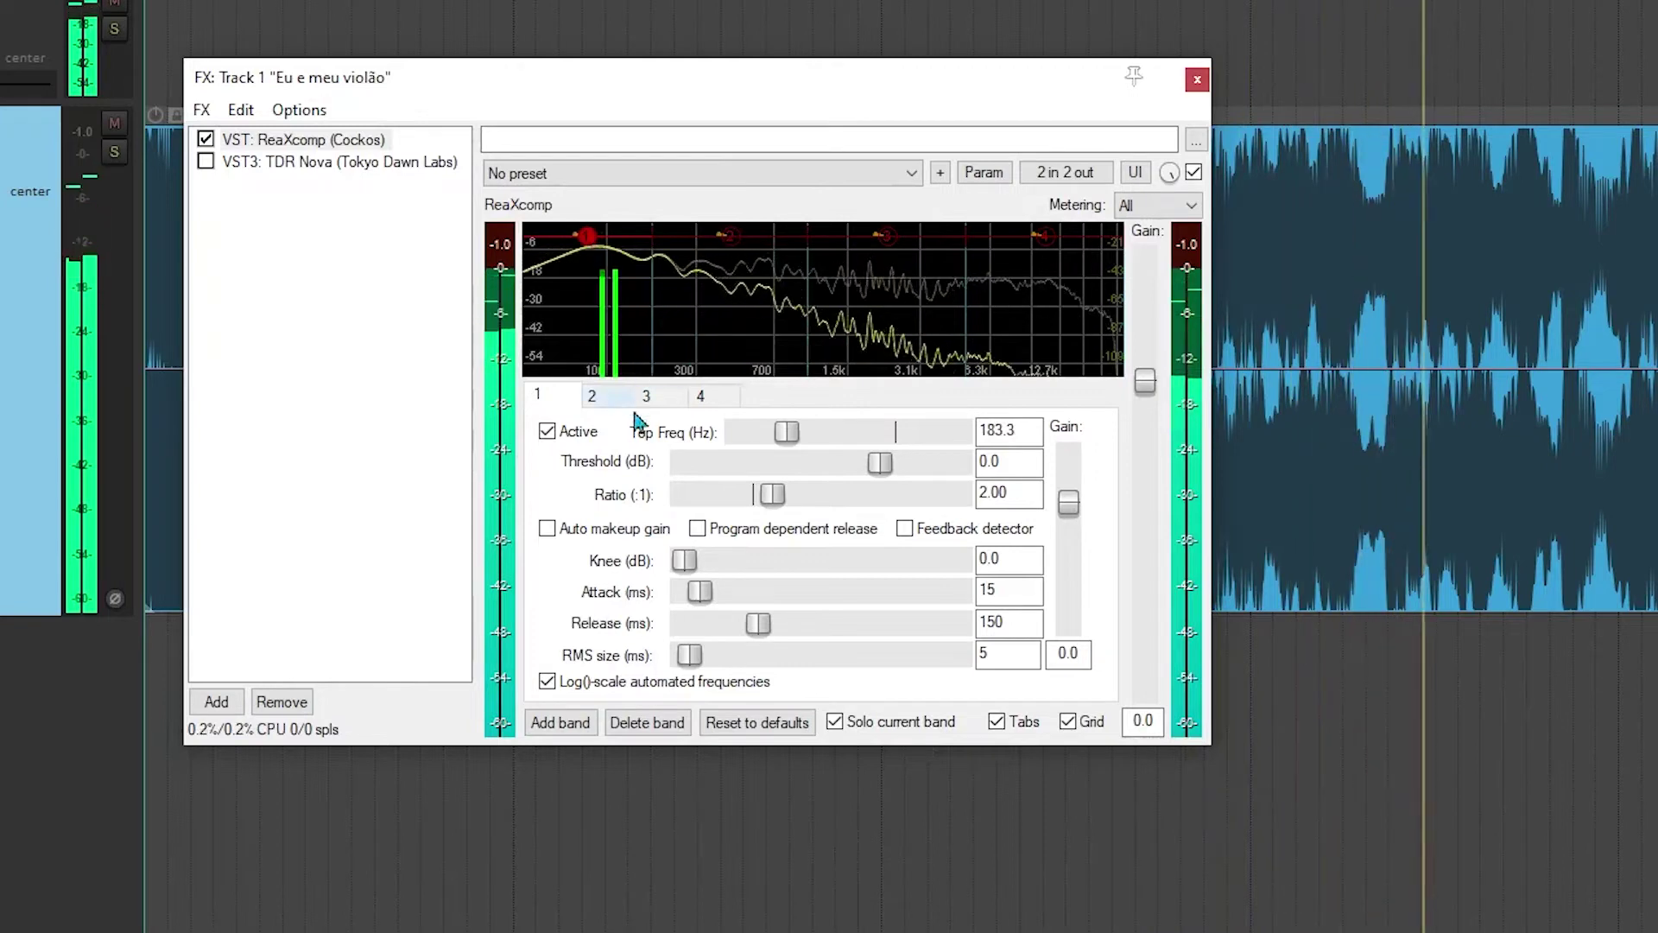
pyautogui.moveTo(881, 463)
pyautogui.mouseDown()
pyautogui.moveTo(979, 463)
pyautogui.moveTo(767, 467)
pyautogui.moveTo(815, 471)
pyautogui.moveTo(797, 476)
pyautogui.mouseUp()
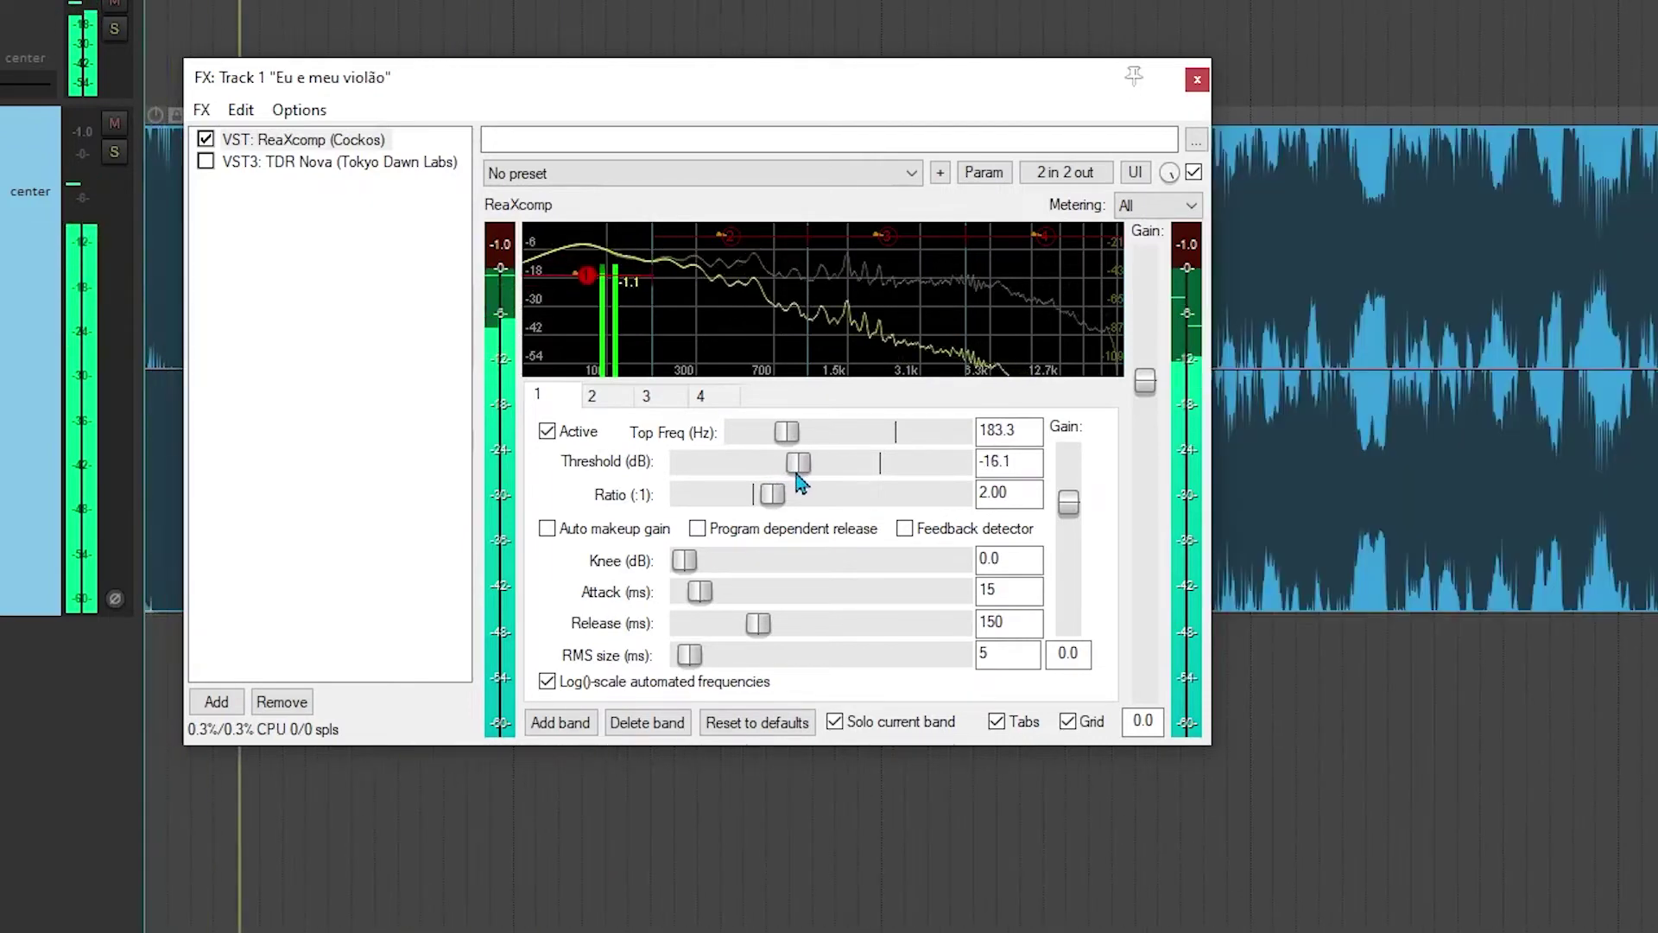
# - Compare band 1 inactive and active during playback, end its solo and stop playback
pyautogui.click(547, 432)
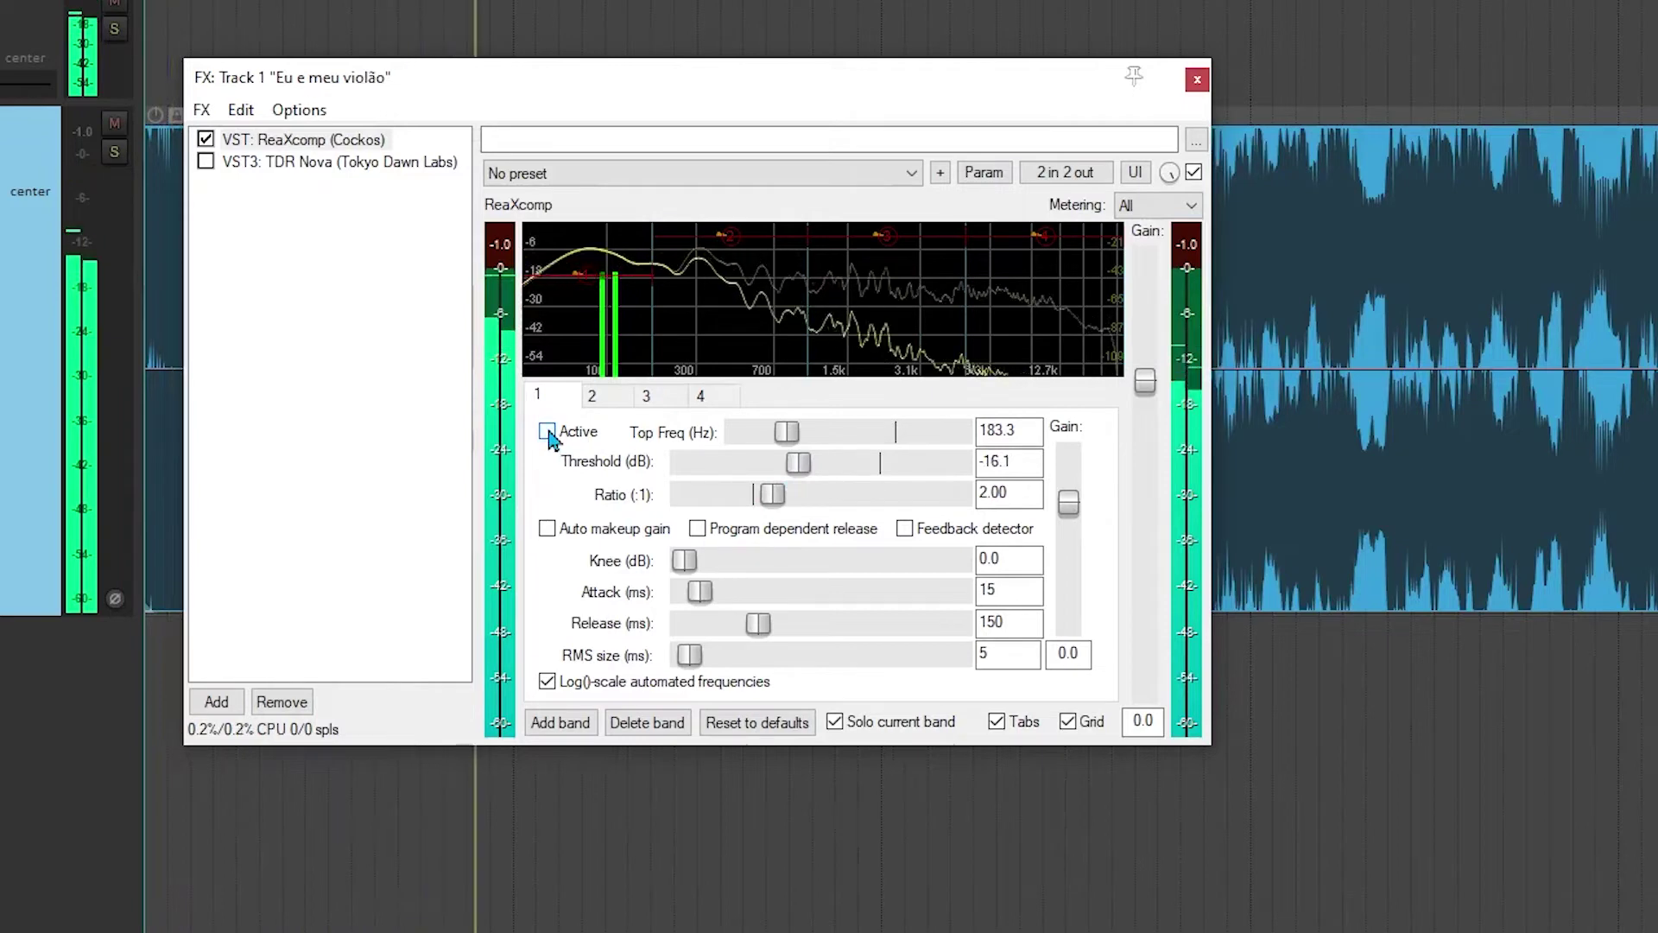
pyautogui.click(547, 432)
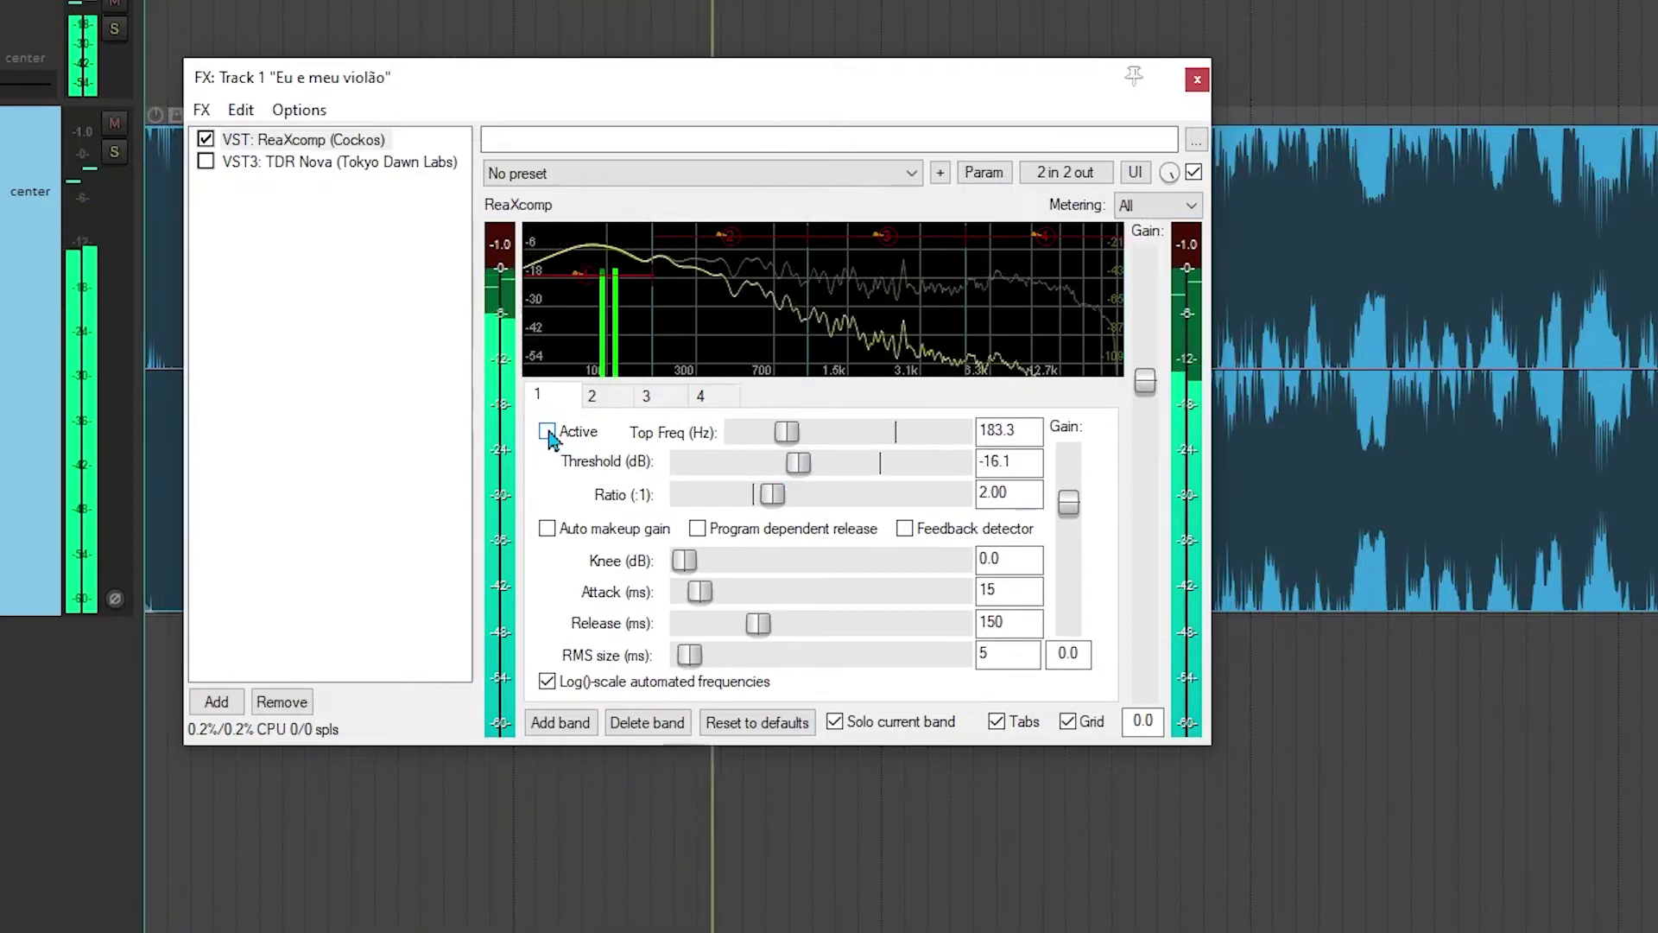
pyautogui.click(835, 722)
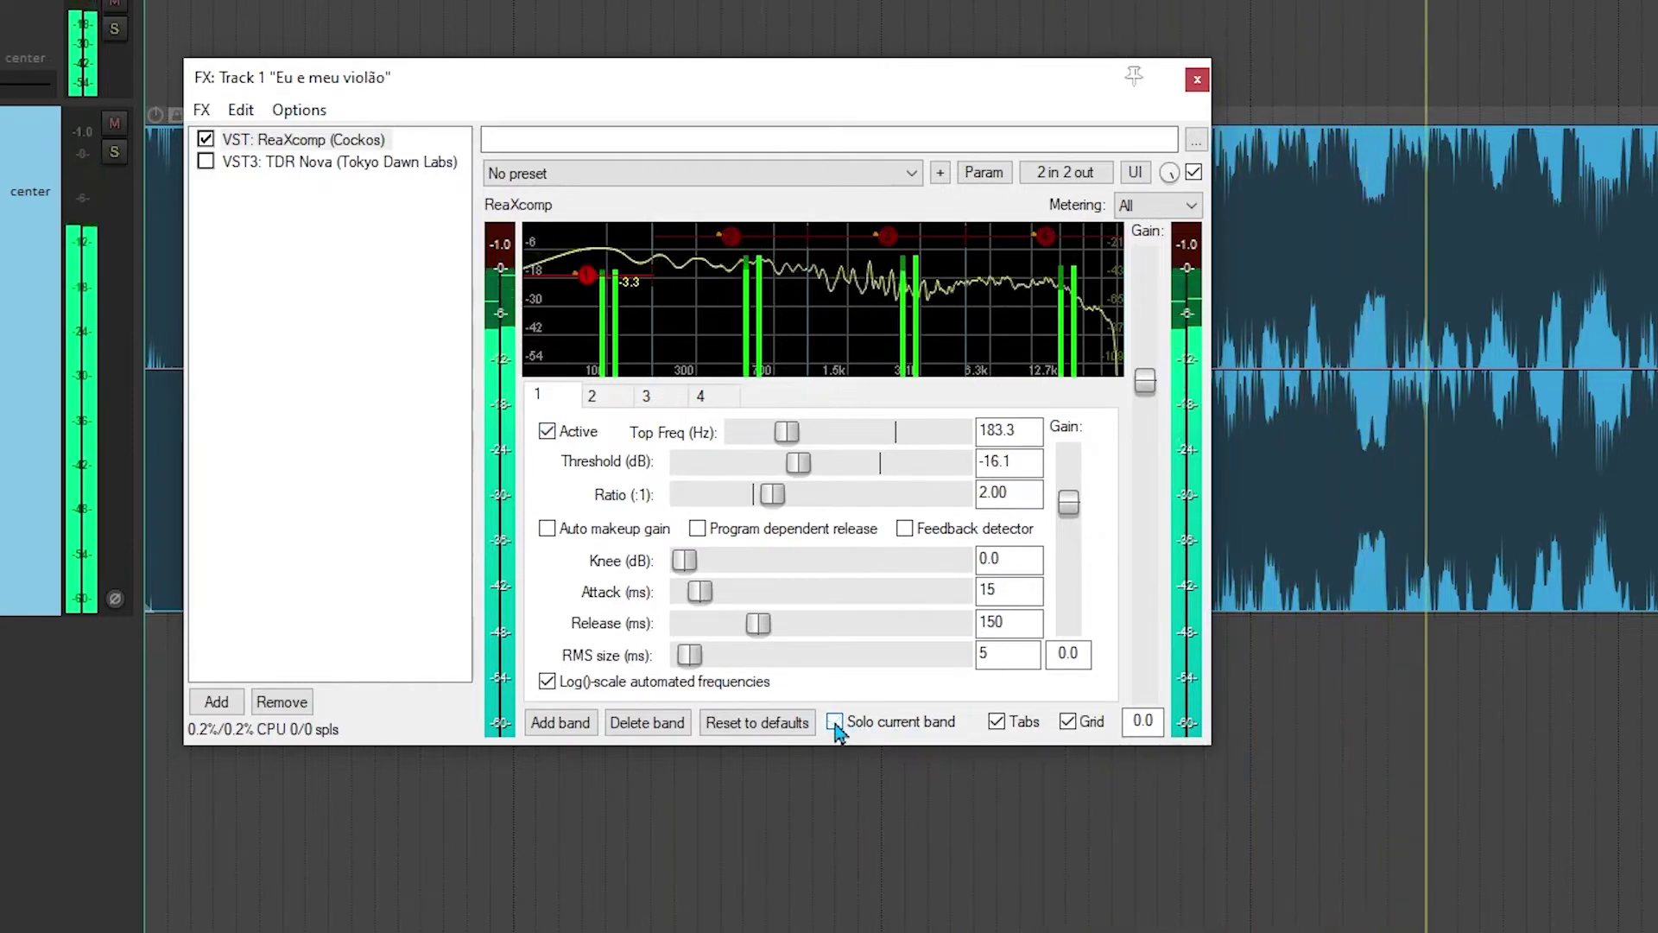
pyautogui.press('space')
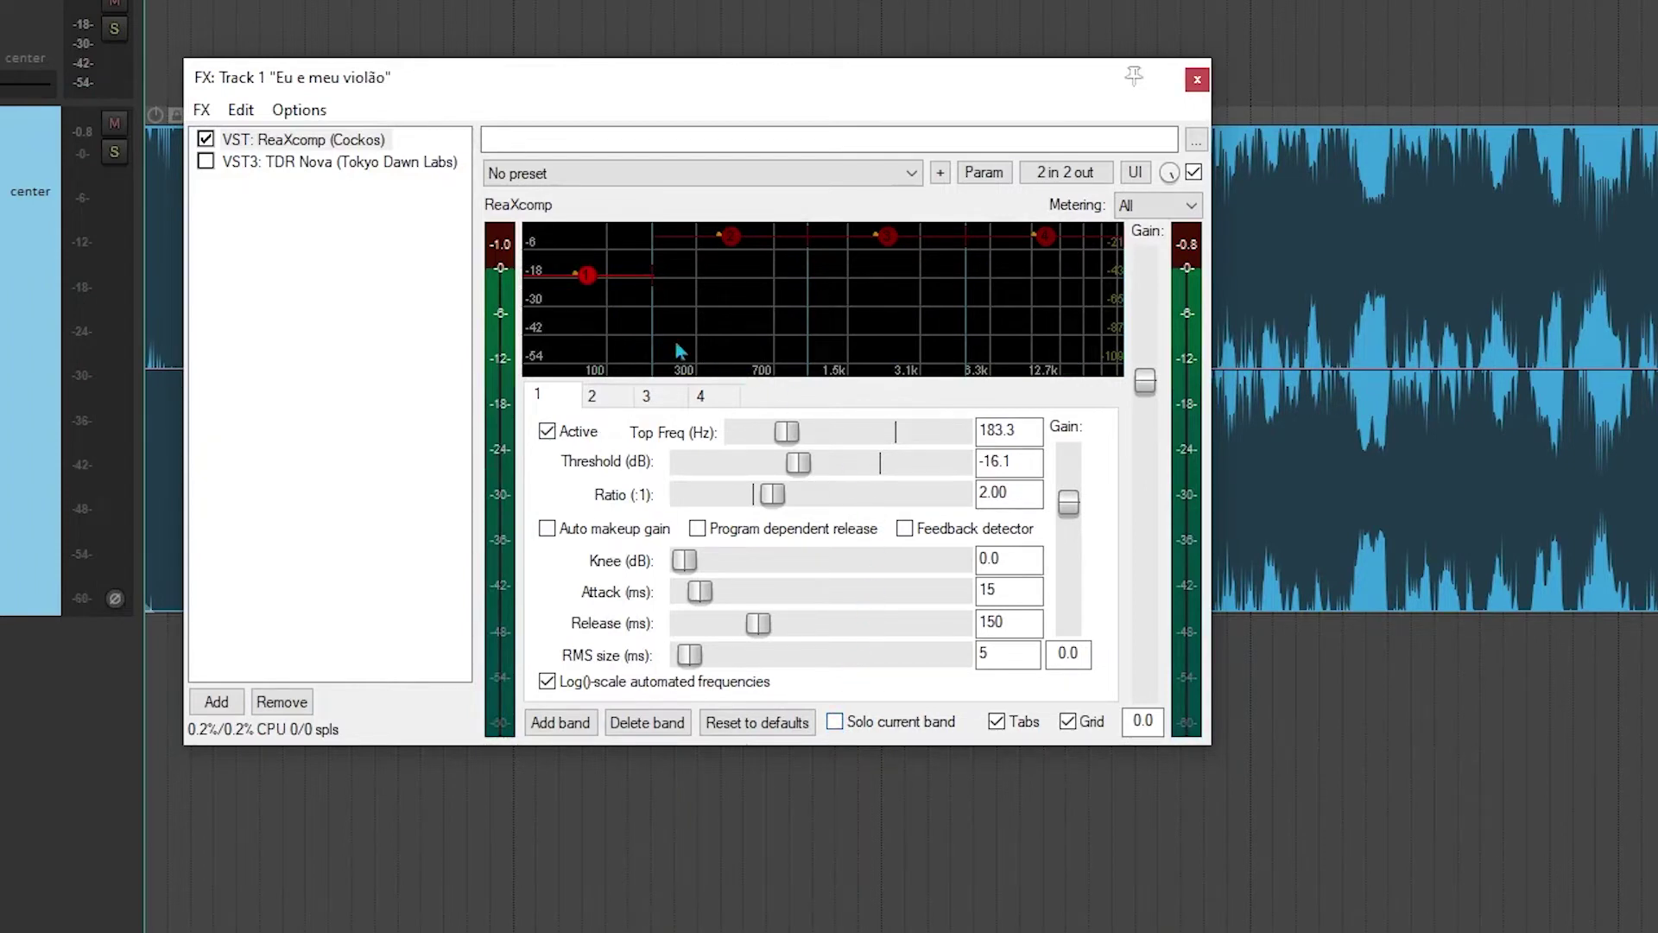
# - Disable ReaXcomp and enable TDR Nova in the track's effects chain, with Nova's whole interface in view
pyautogui.moveTo(588, 277)
pyautogui.click(206, 139)
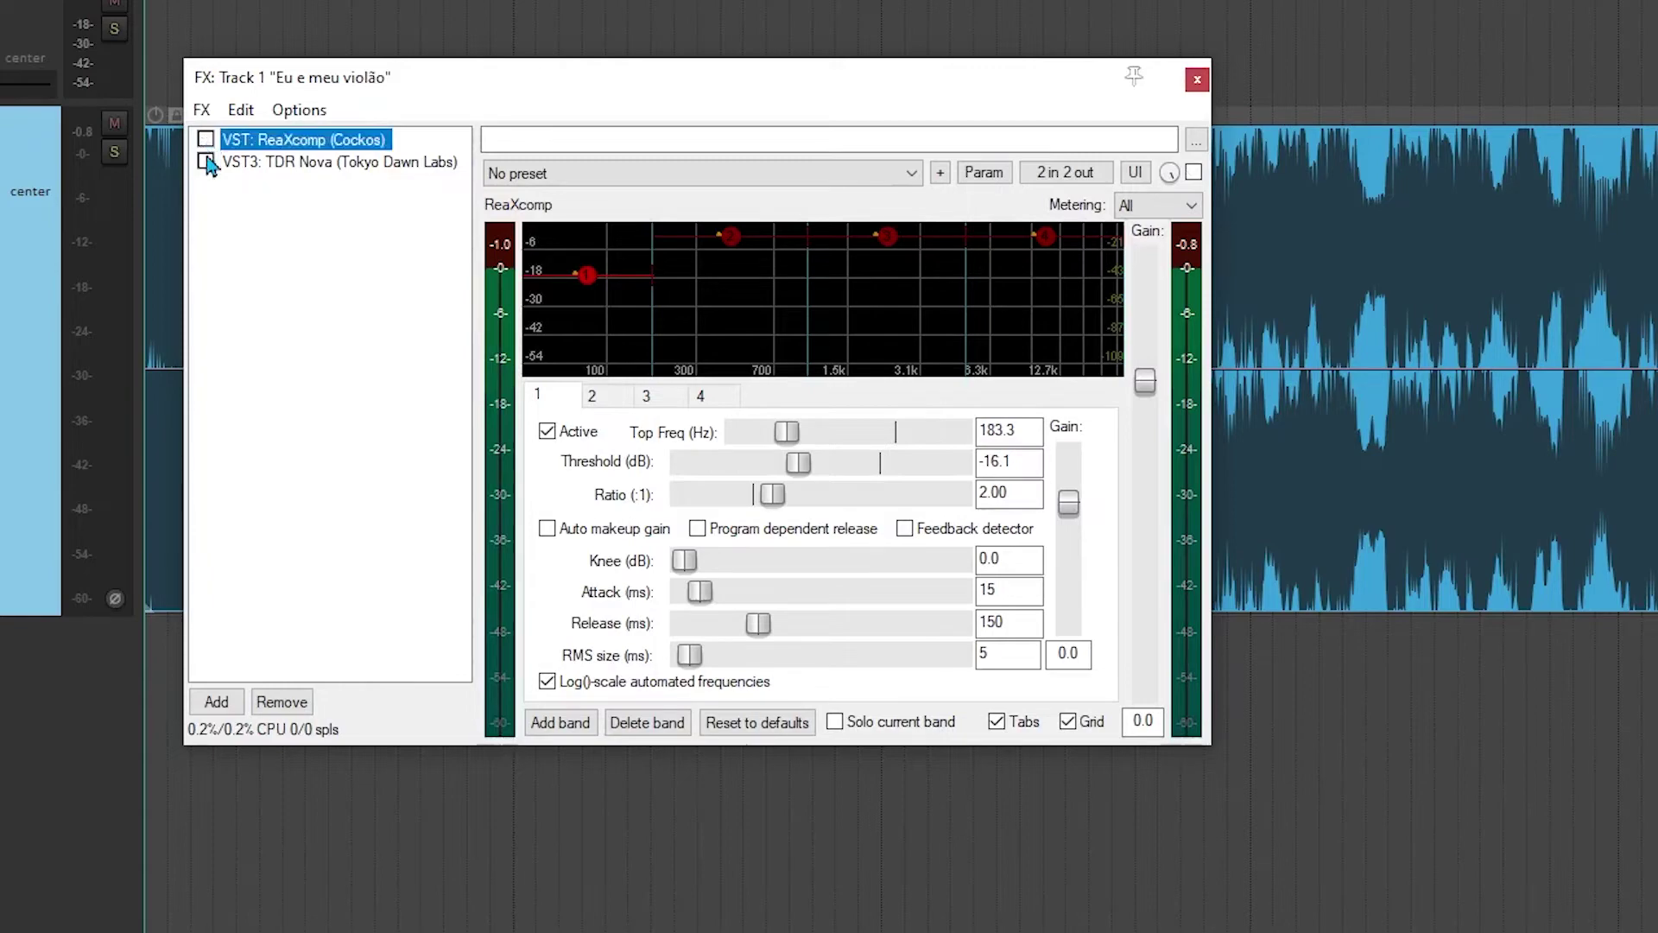
pyautogui.click(296, 163)
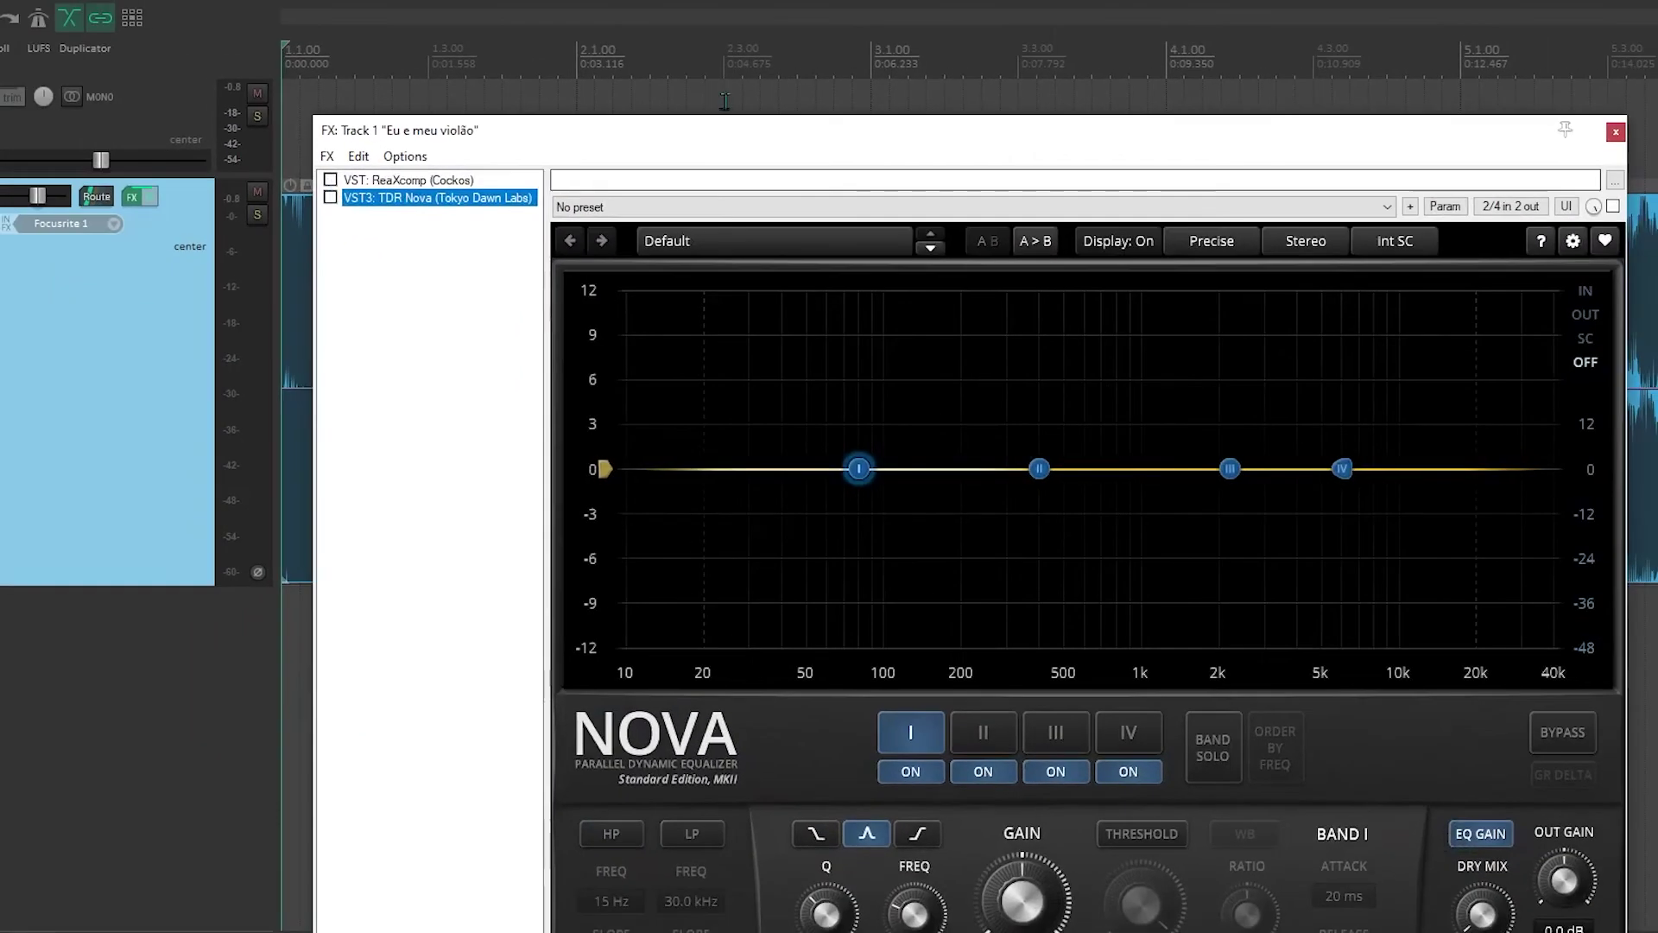
pyautogui.moveTo(729, 137); pyautogui.dragTo(601, 26)
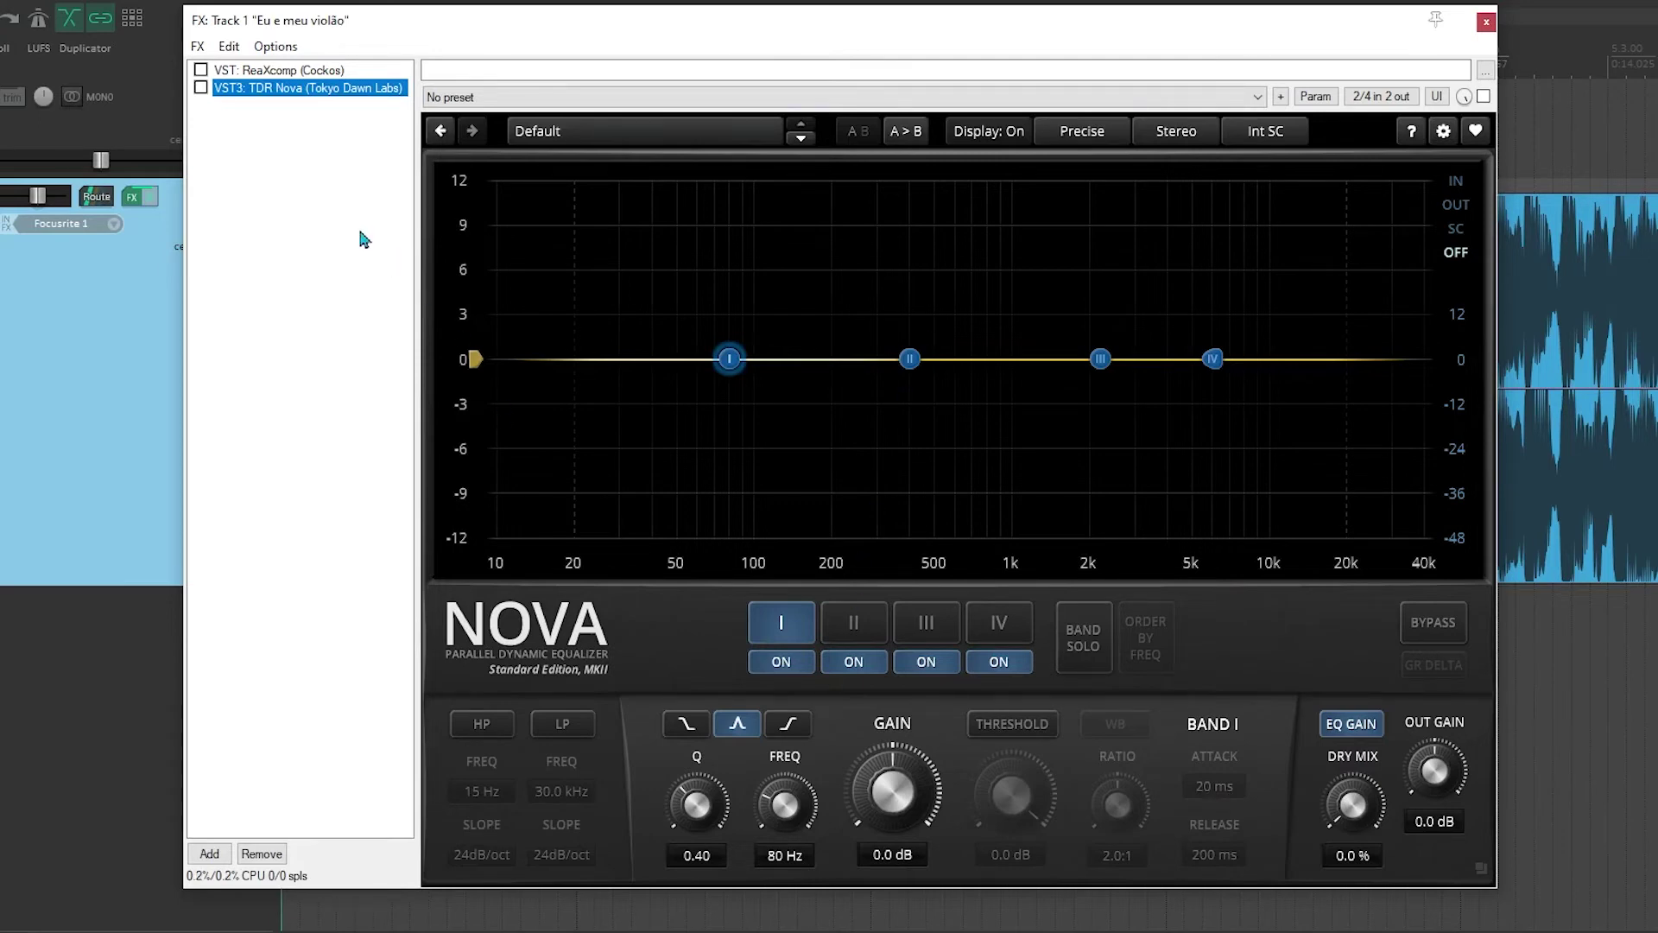
pyautogui.click(201, 87)
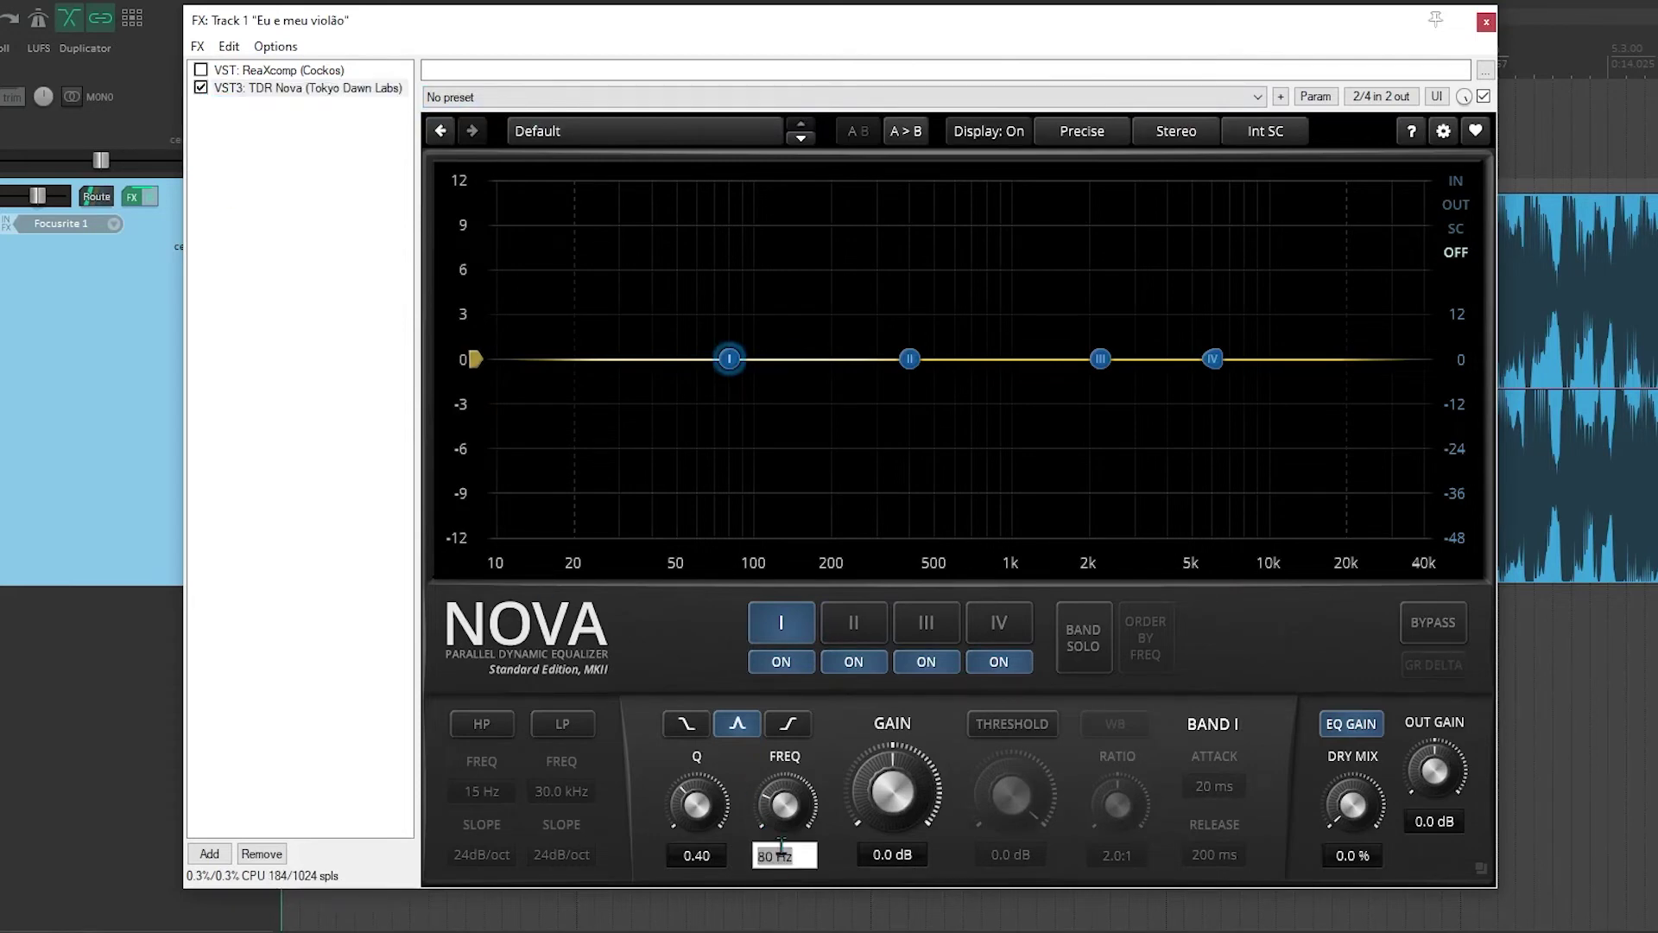
# - Set Nova's band I frequency to 580 Hz and activate its threshold at -12.0 dB
pyautogui.write('580')
pyautogui.press('Return')
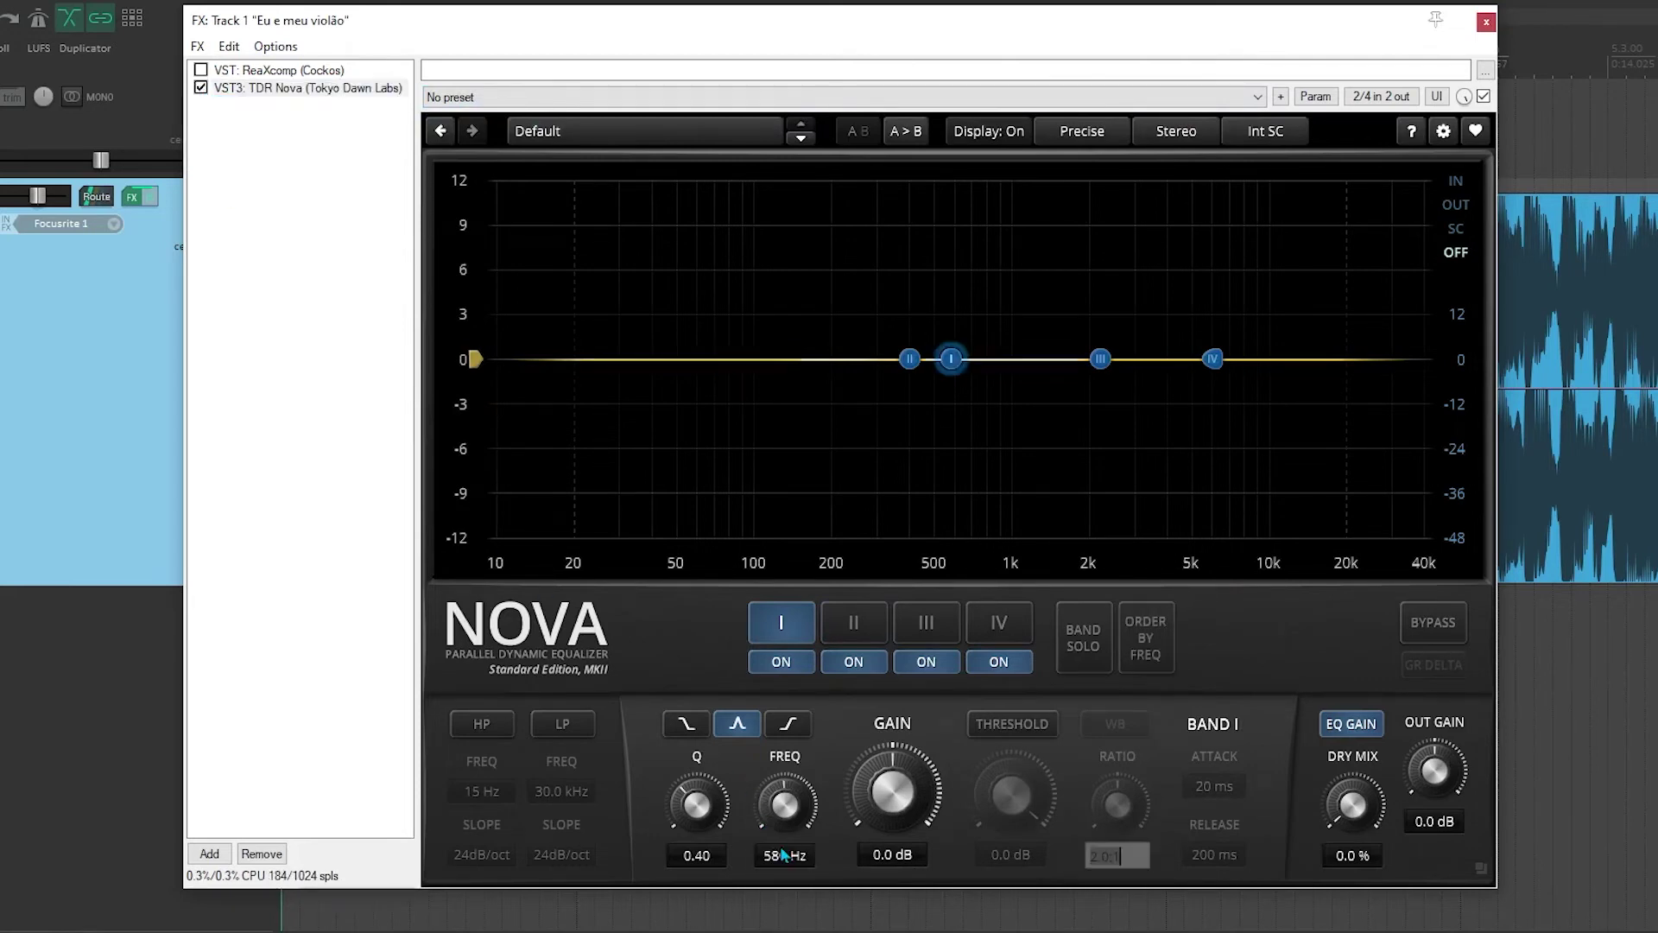
pyautogui.click(1009, 723)
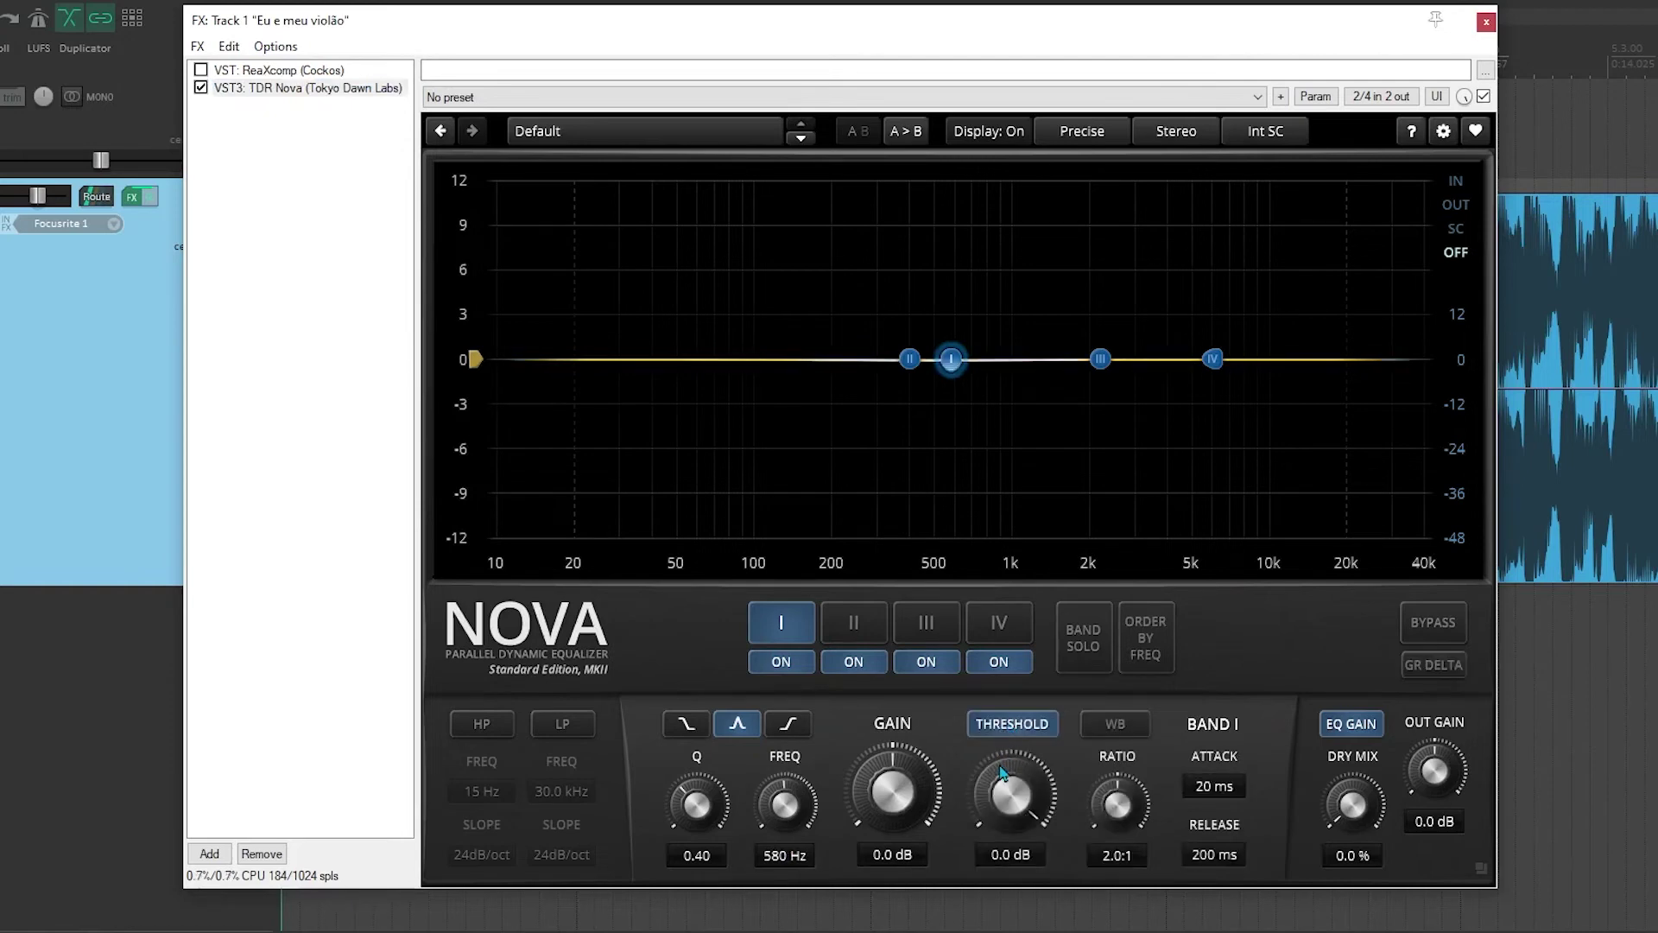
pyautogui.moveTo(1001, 771); pyautogui.dragTo(1050, 838)
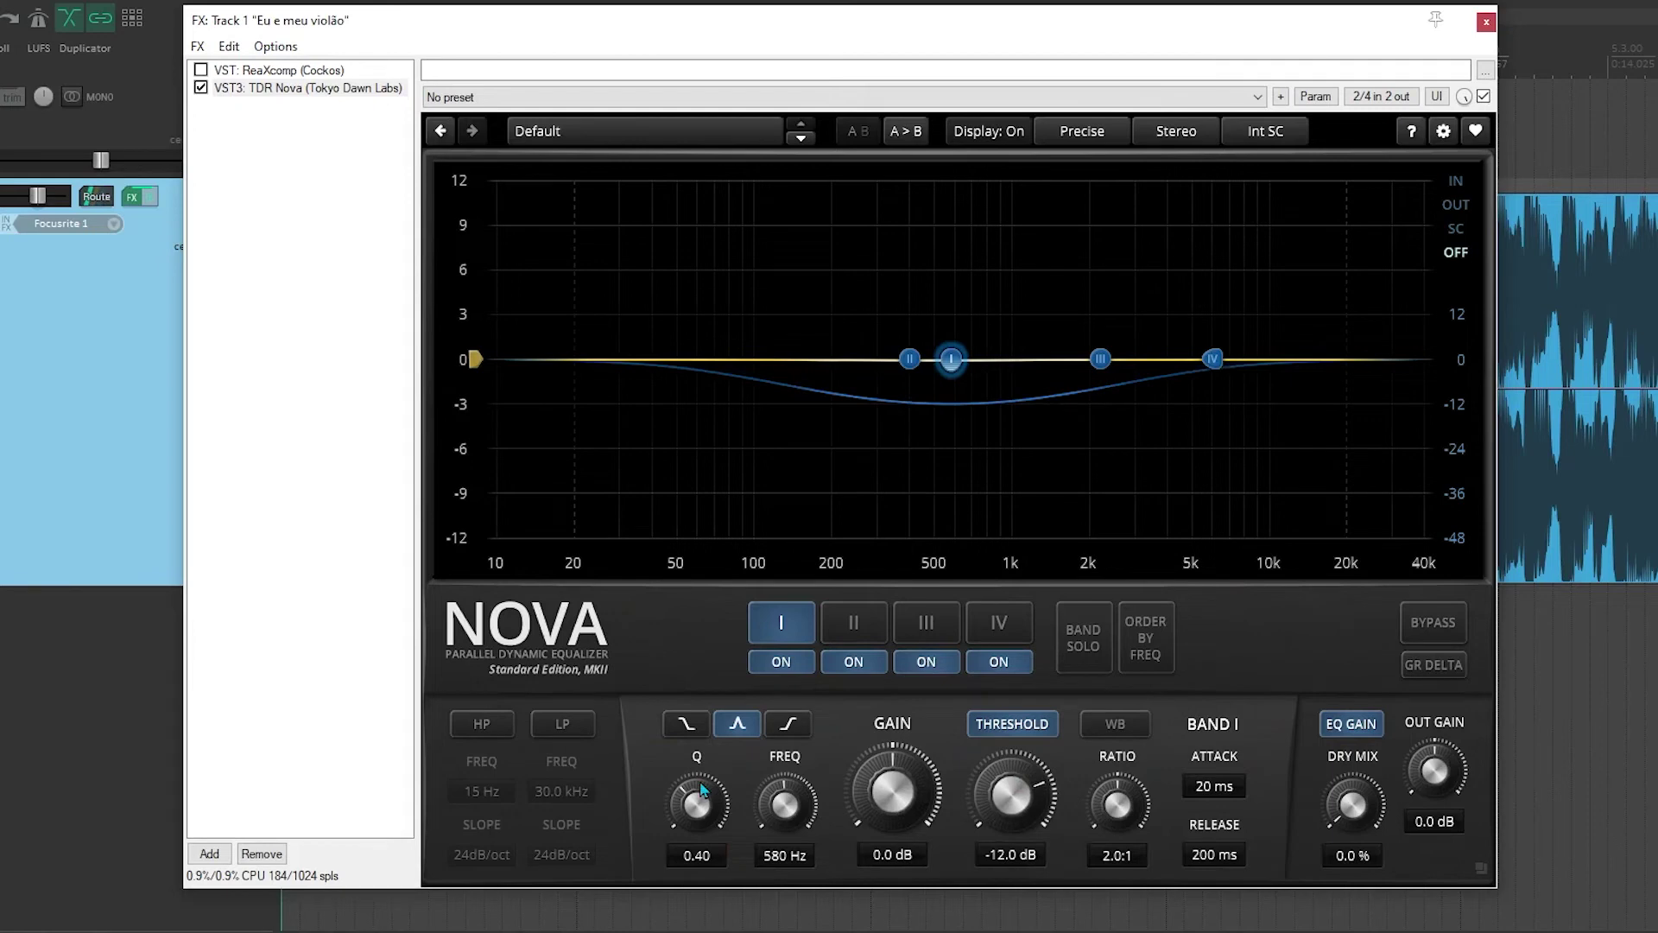
# - Narrow band I to a Q of 6.00 and set its threshold to about -13.1 dB during playback
pyautogui.press('space')
pyautogui.moveTo(702, 790); pyautogui.dragTo(702, 721)
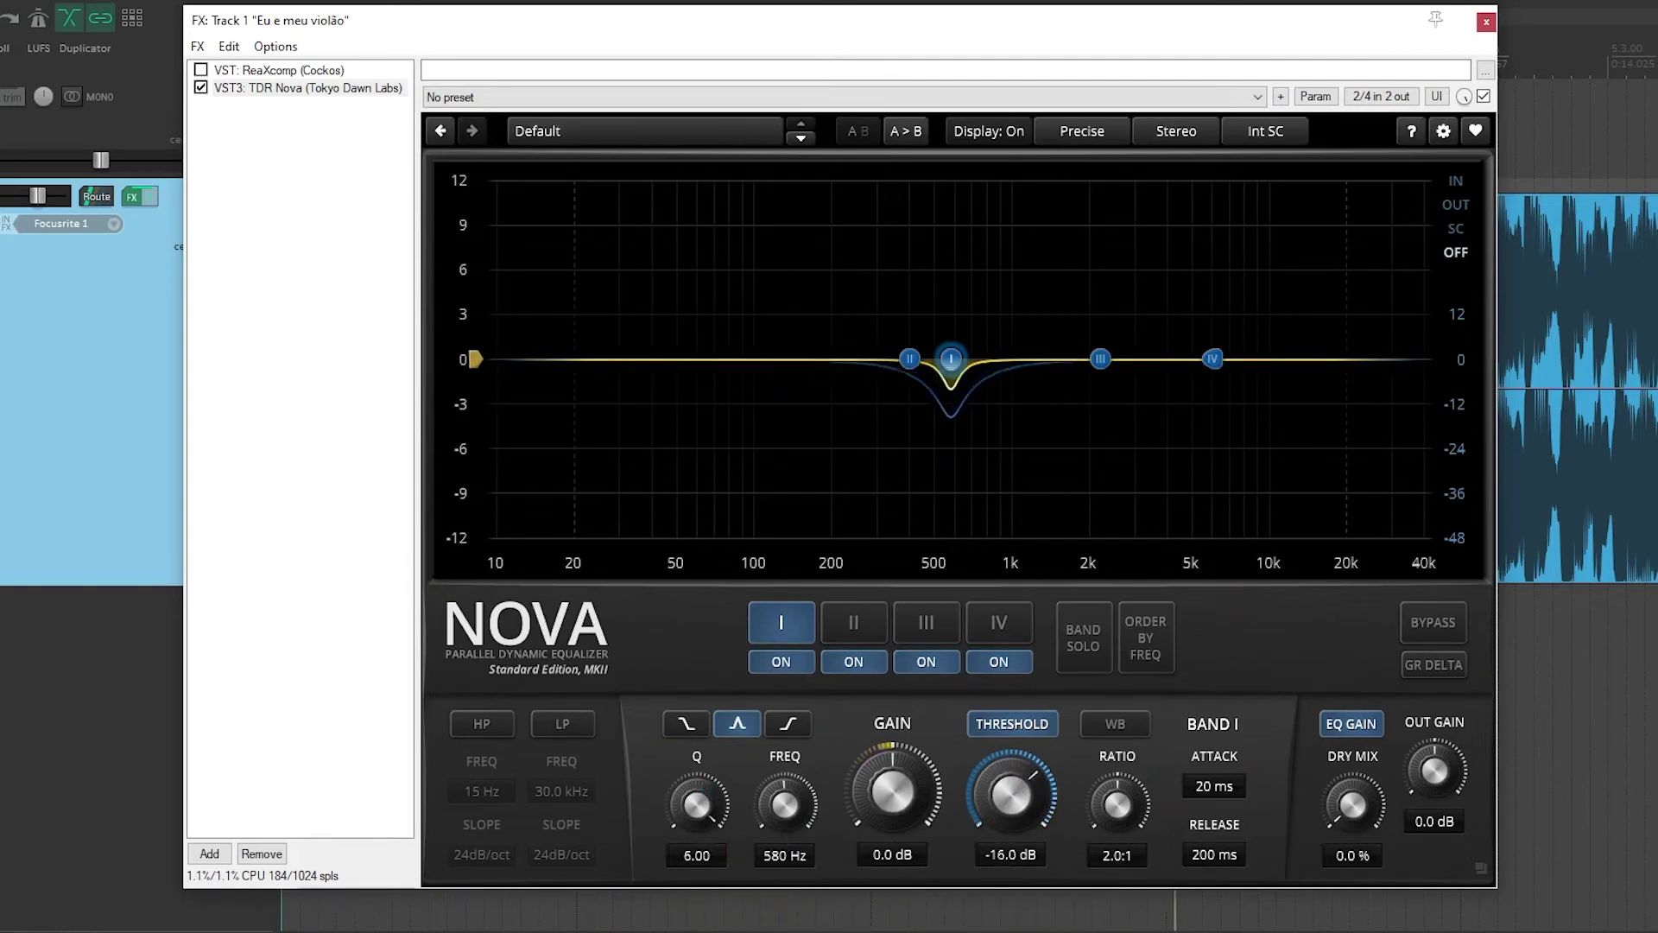
pyautogui.moveTo(1011, 795)
pyautogui.mouseDown()
pyautogui.moveTo(1010, 820)
pyautogui.moveTo(1011, 765)
pyautogui.moveTo(1010, 785)
pyautogui.mouseUp()
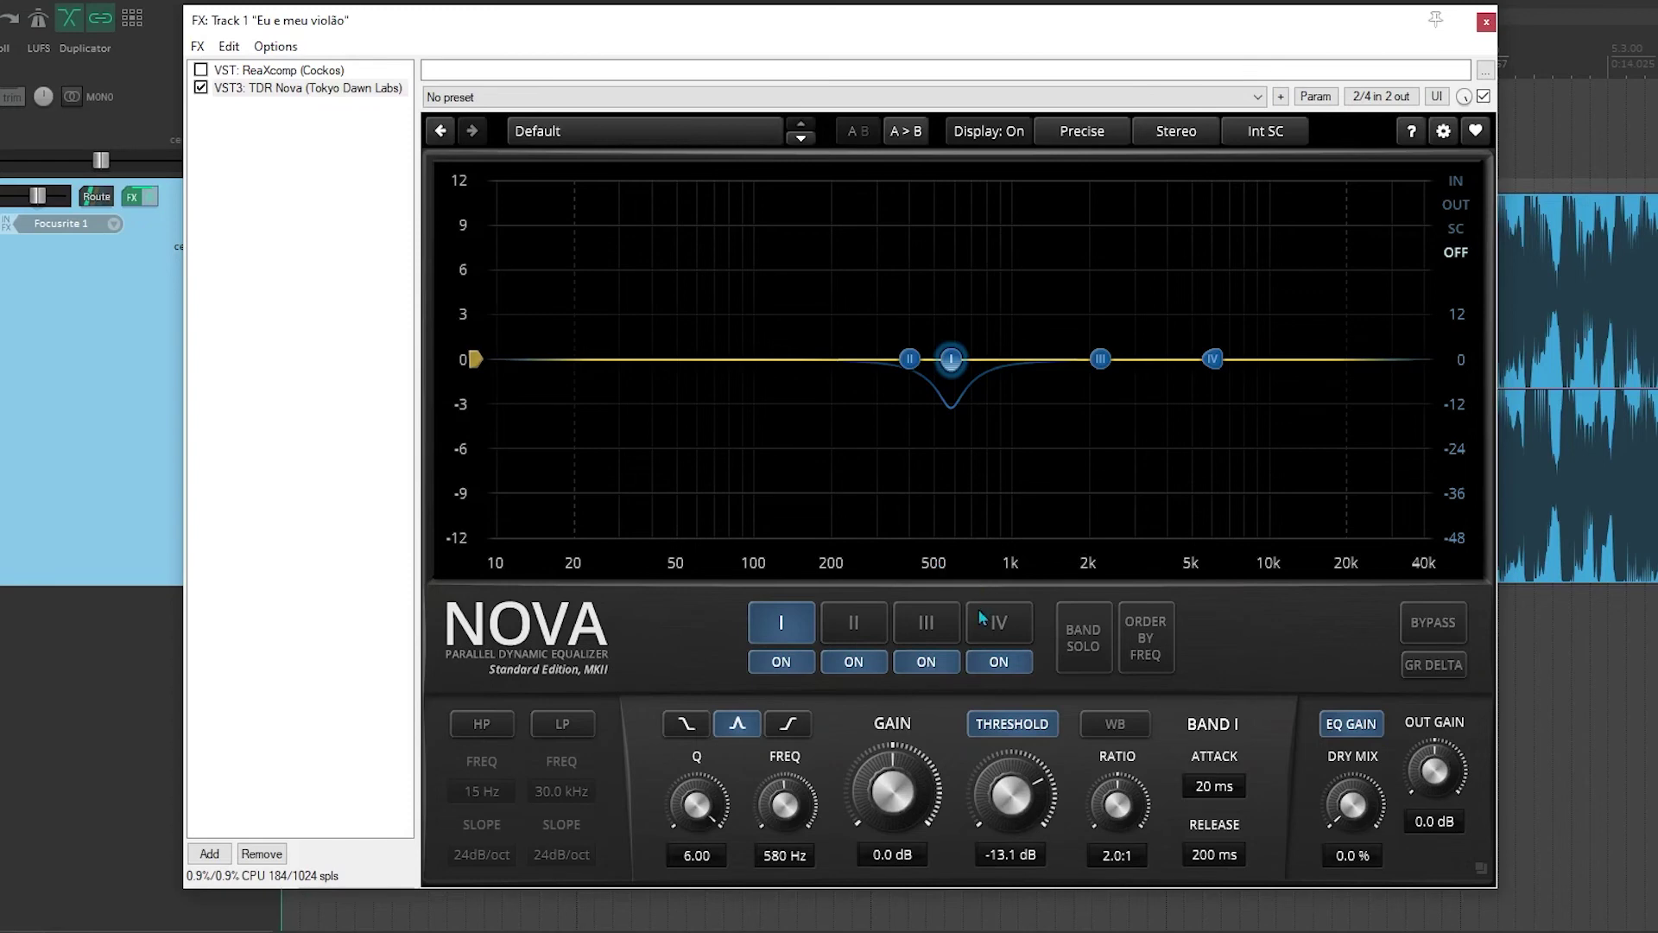
# - Audition Nova's gain-reduction delta, return to the normal output, and switch band II off and back on
pyautogui.click(1421, 665)
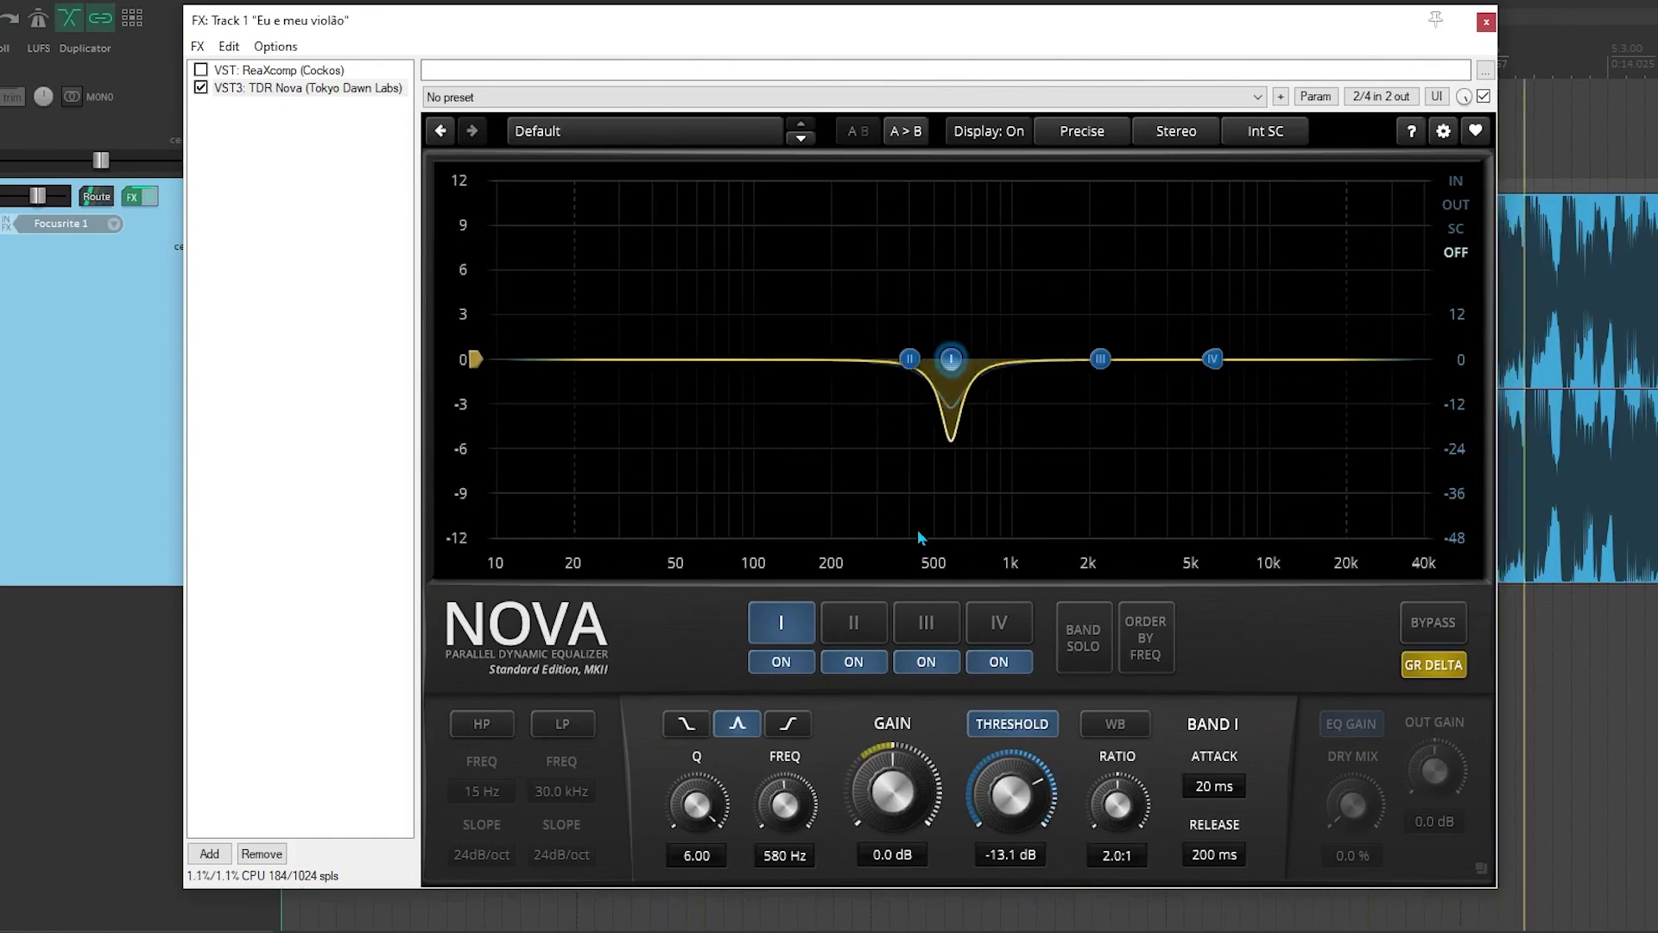
pyautogui.click(1434, 665)
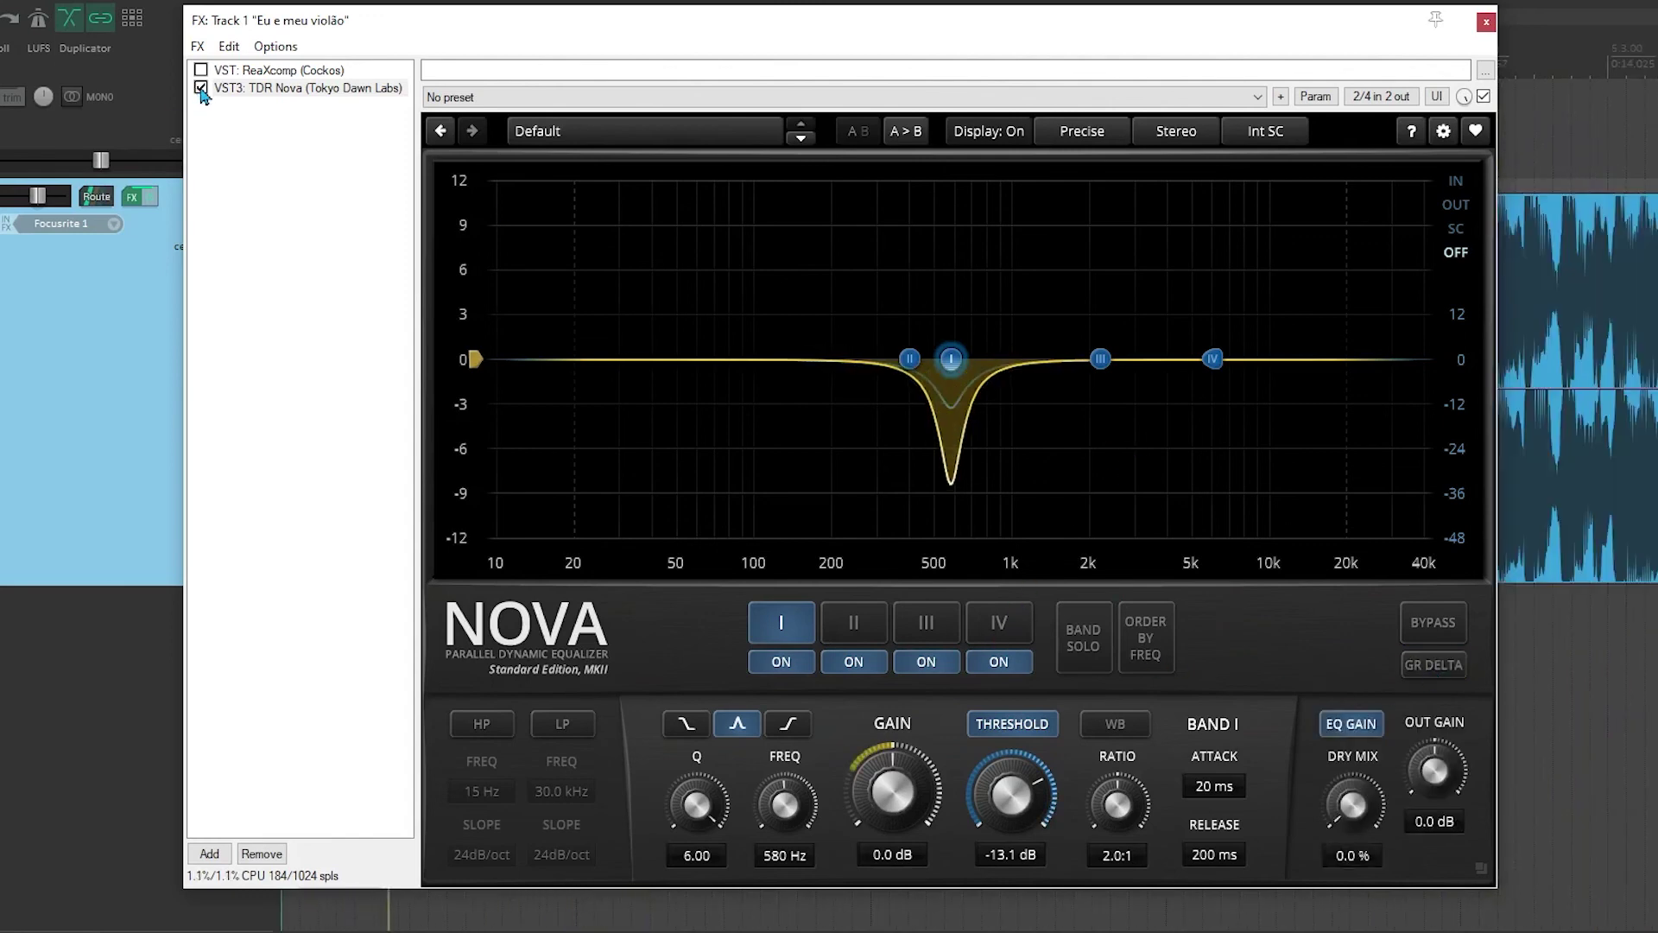
pyautogui.click(867, 666)
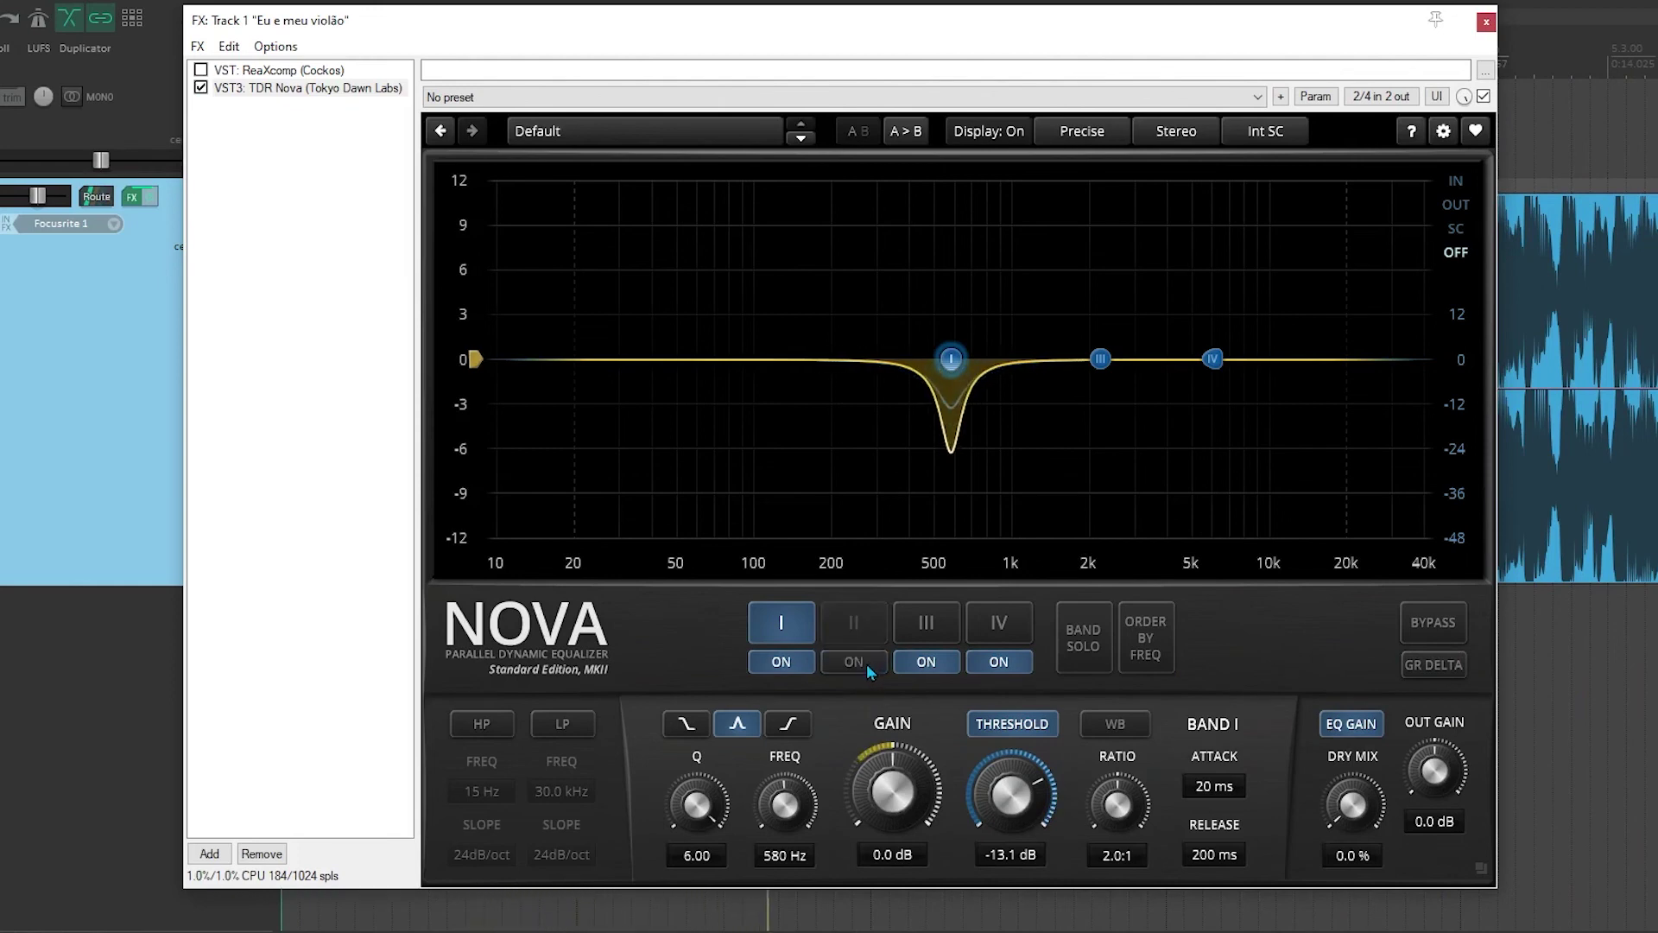
pyautogui.click(867, 663)
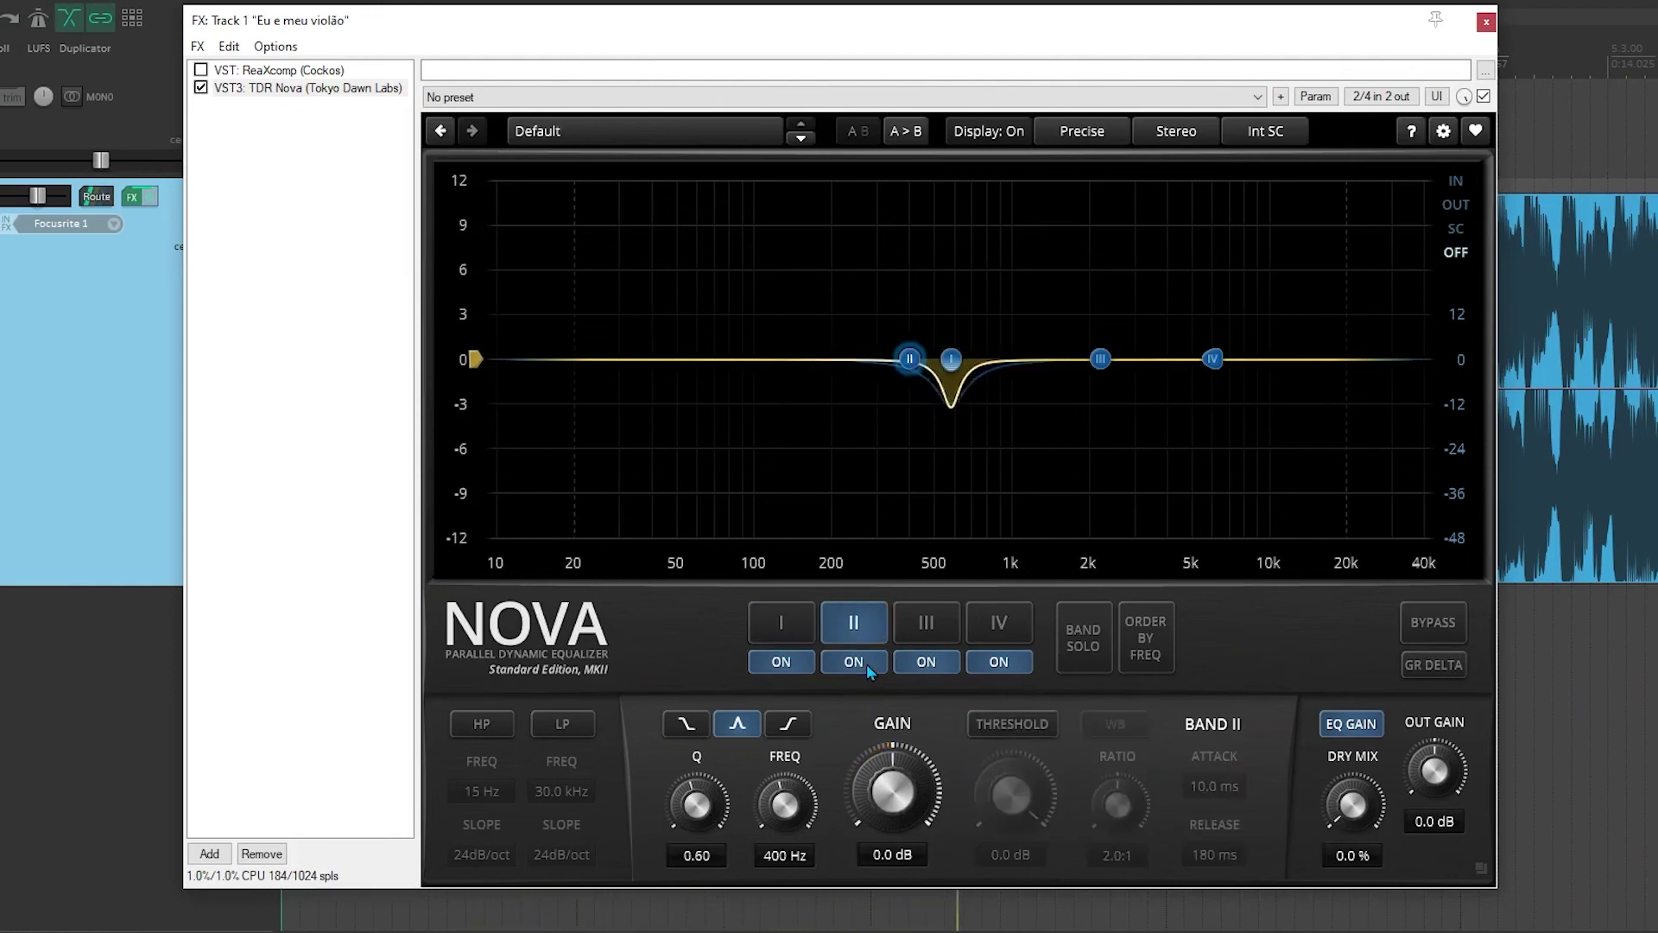